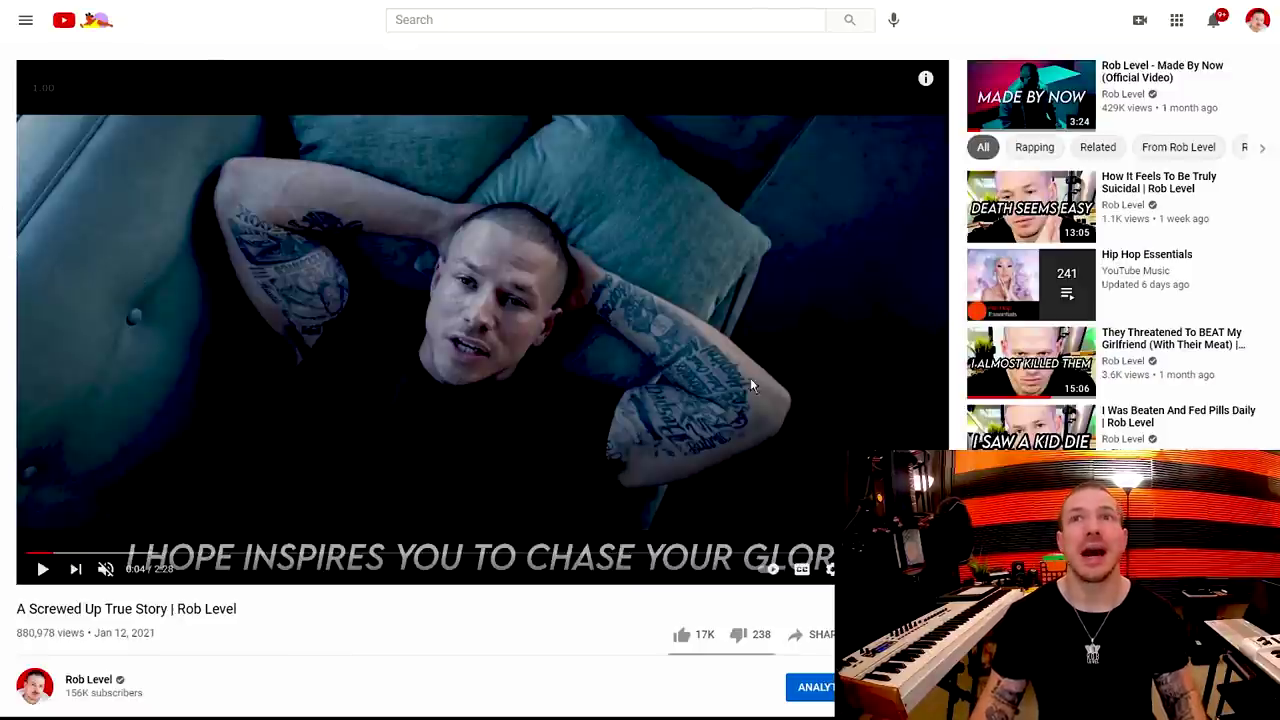
# Step: Resume the paused player and play the Made By Now official video from the start
pyautogui.click(42, 568)
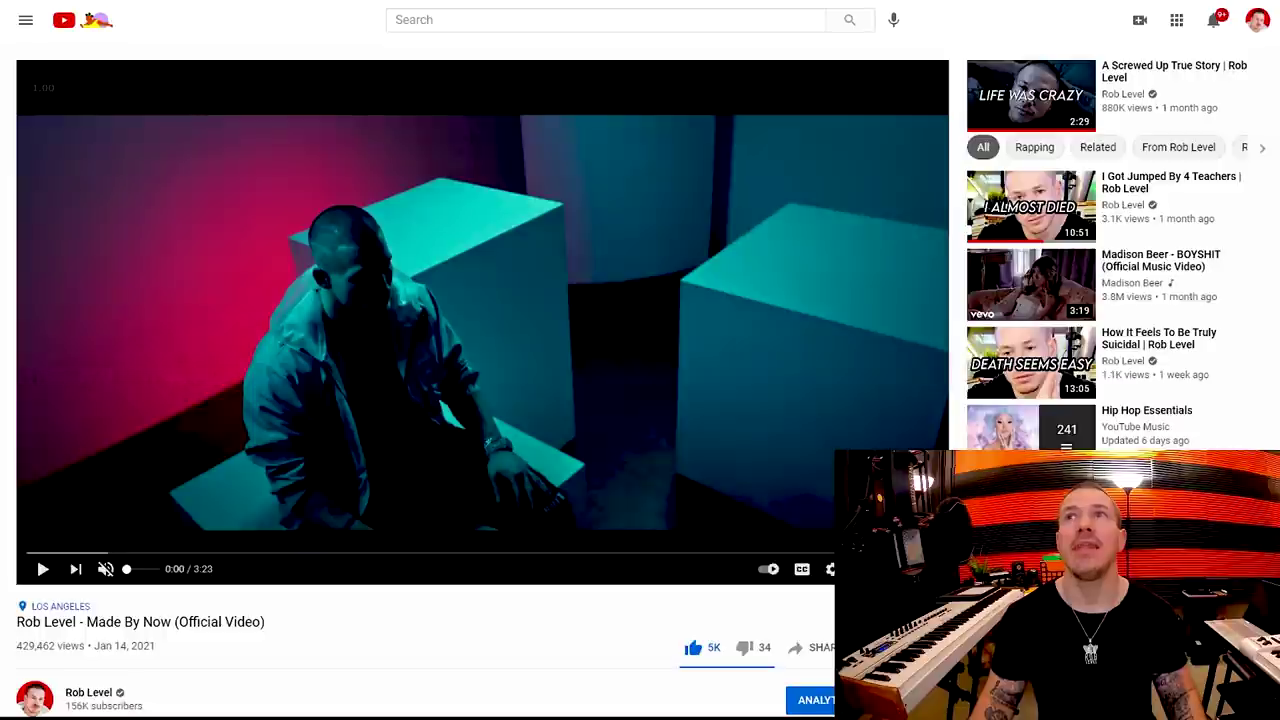
pyautogui.click(42, 568)
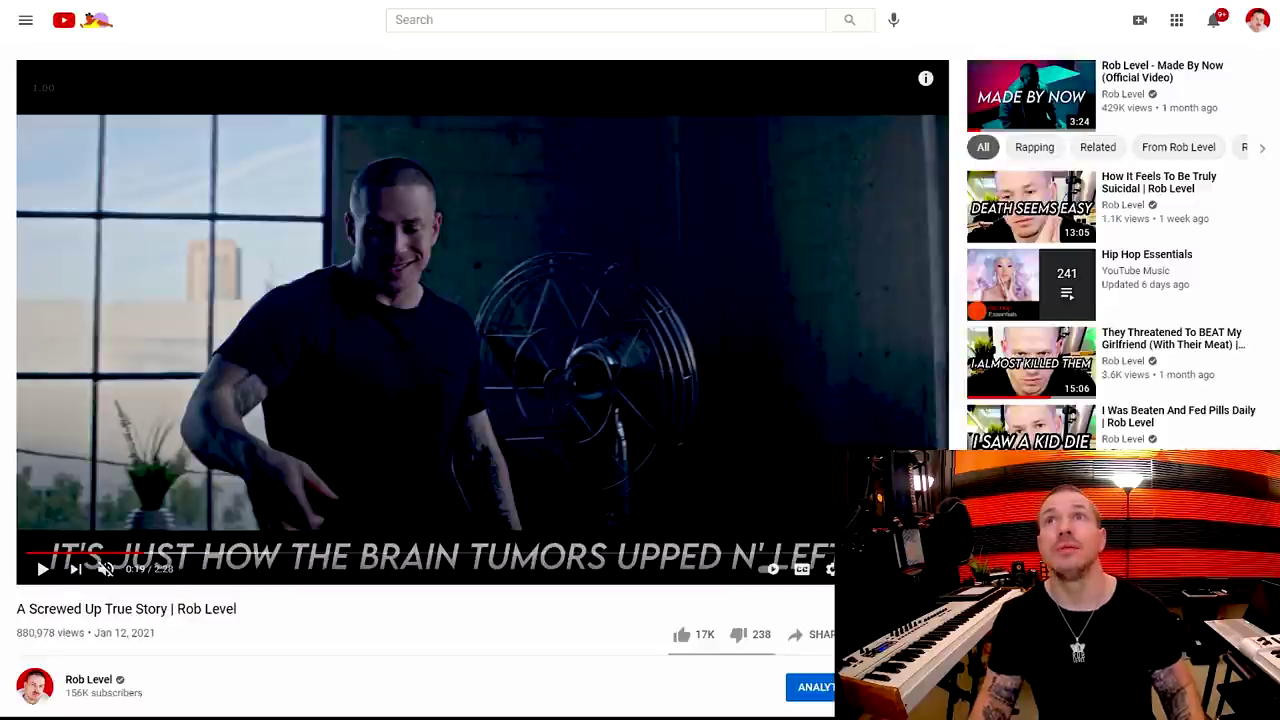
# Step: Scroll down to the comments and search the page for 'ad'
pyautogui.scroll(-5, 209, 454)
pyautogui.rightClick(257, 457)
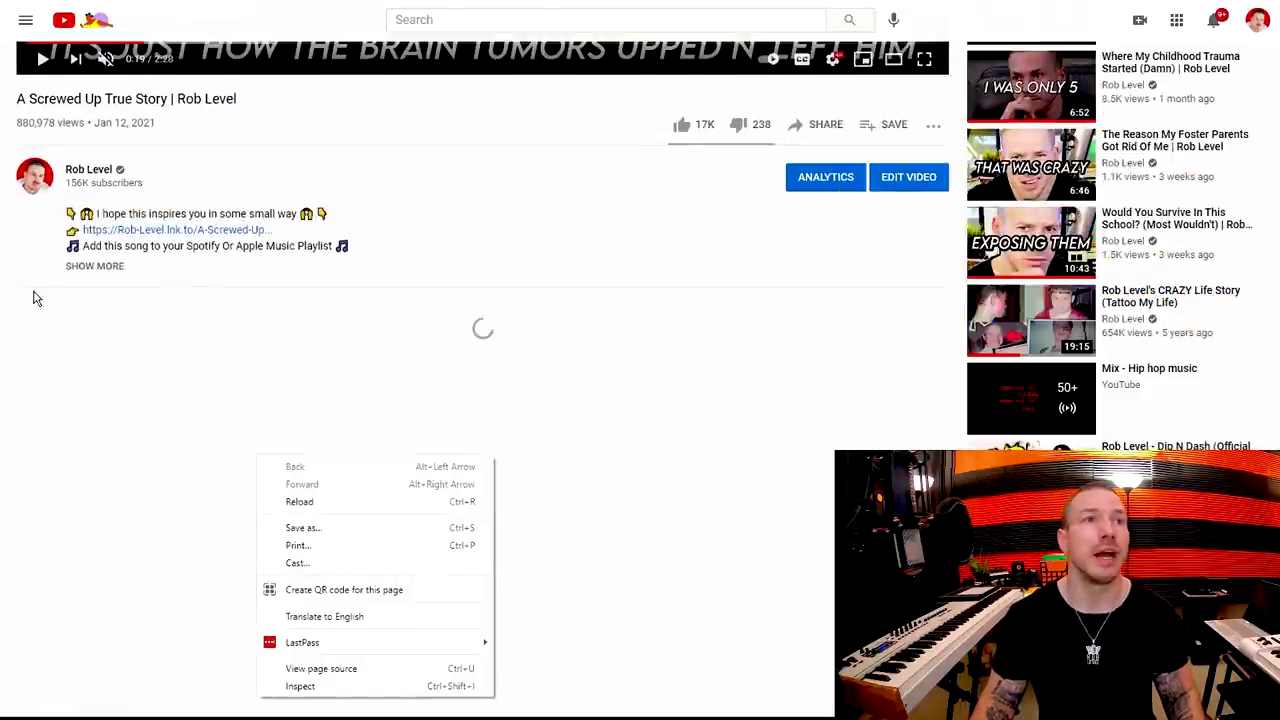
pyautogui.click(34, 290)
pyautogui.scroll(-4, 280, 490)
pyautogui.scroll(-3, 440, 345)
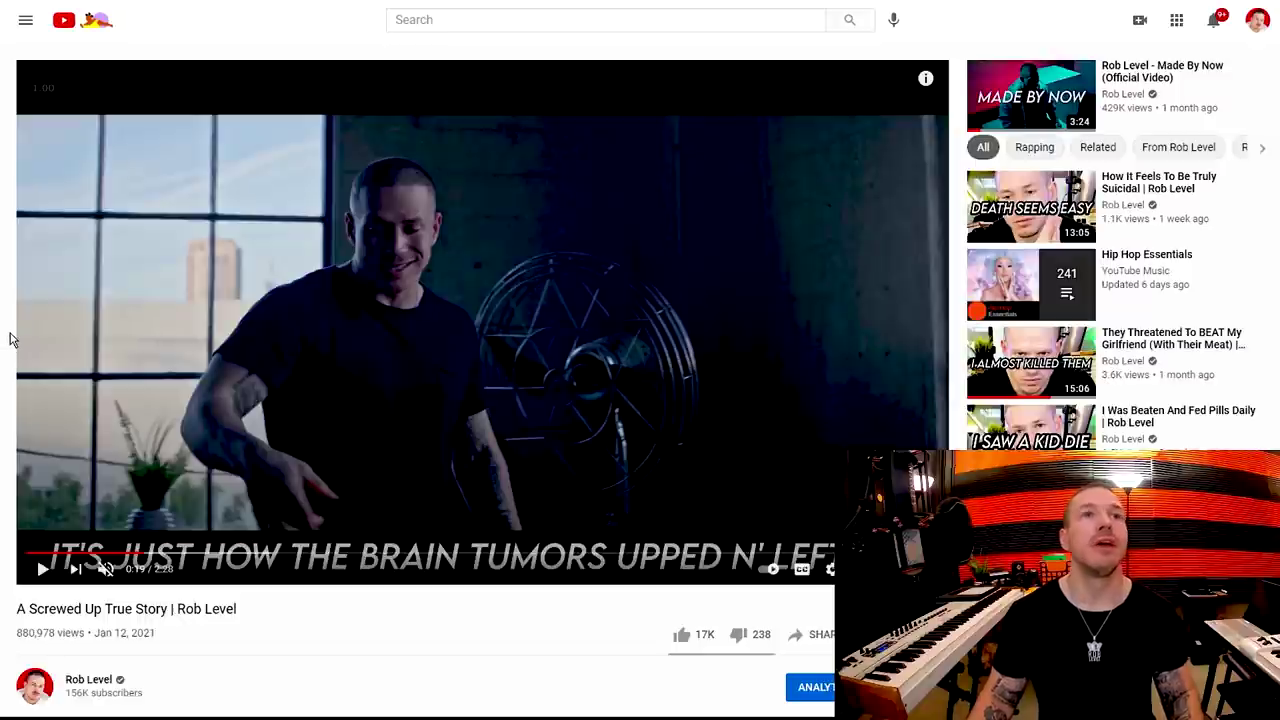
pyautogui.hotkey('ctrl', 'f')
pyautogui.write('ad')
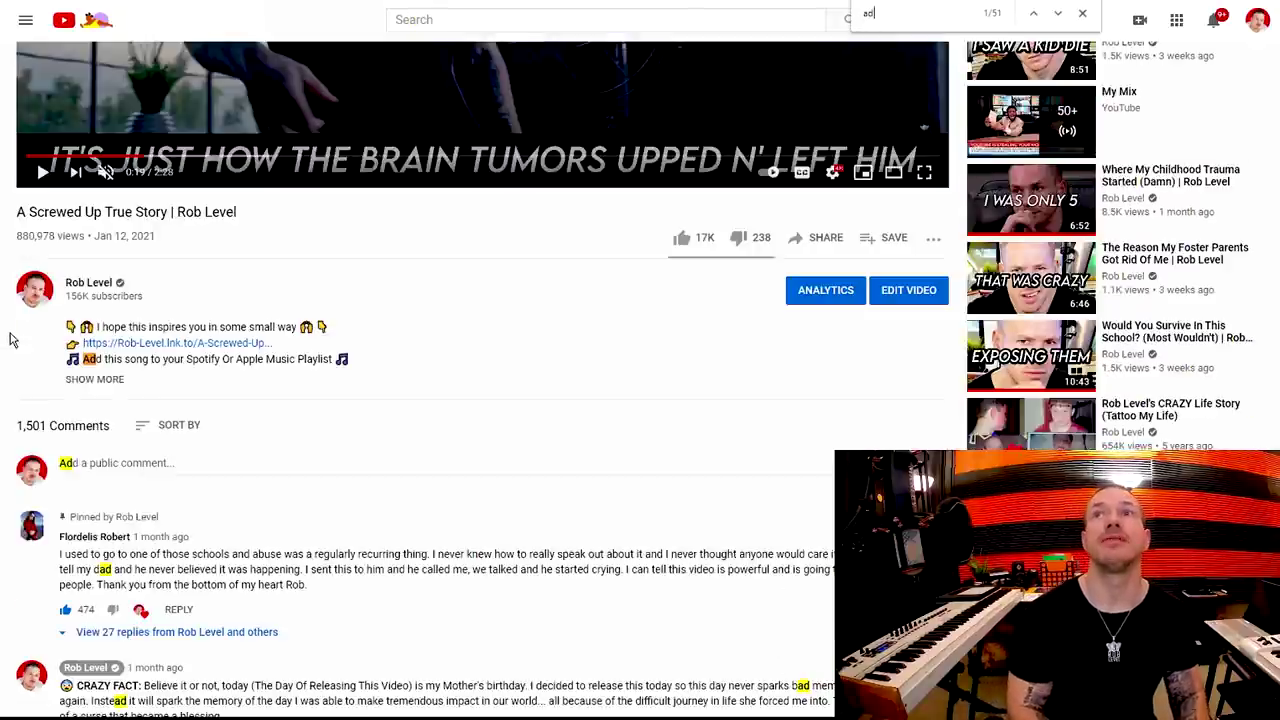
pyautogui.press('Return')
pyautogui.press('Return')
pyautogui.press('Return')
pyautogui.press('Return')
pyautogui.press('Return')
pyautogui.press('Return')
pyautogui.press('Return')
pyautogui.press('Return')
pyautogui.press('Return')
pyautogui.press('Return')
pyautogui.press('Return')
pyautogui.press('Return')
pyautogui.press('Return')
pyautogui.press('Return')
pyautogui.press('Return')
pyautogui.press('Return')
pyautogui.press('Return')
pyautogui.press('Return')
pyautogui.press('Return')
pyautogui.press('Return')
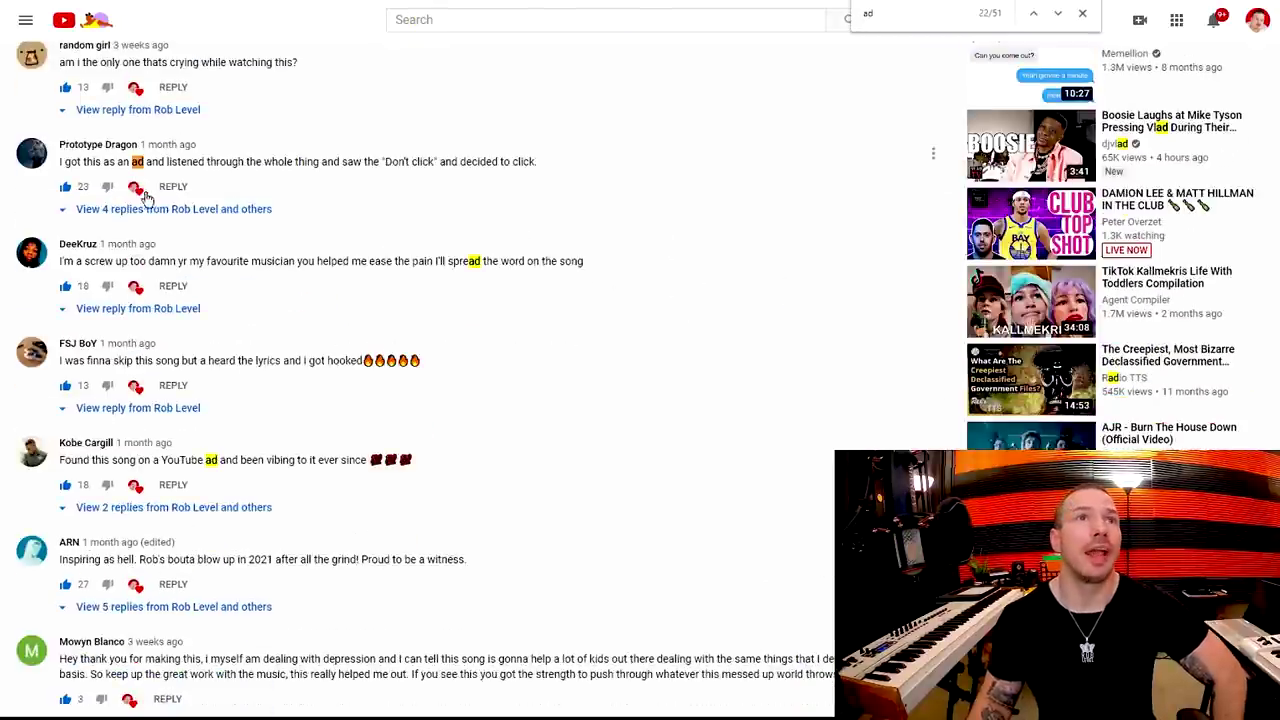
# Step: Highlight the comments about getting the song as an ad and finding it through a YouTube ad
pyautogui.moveTo(62, 161); pyautogui.dragTo(557, 169)
pyautogui.click(570, 170)
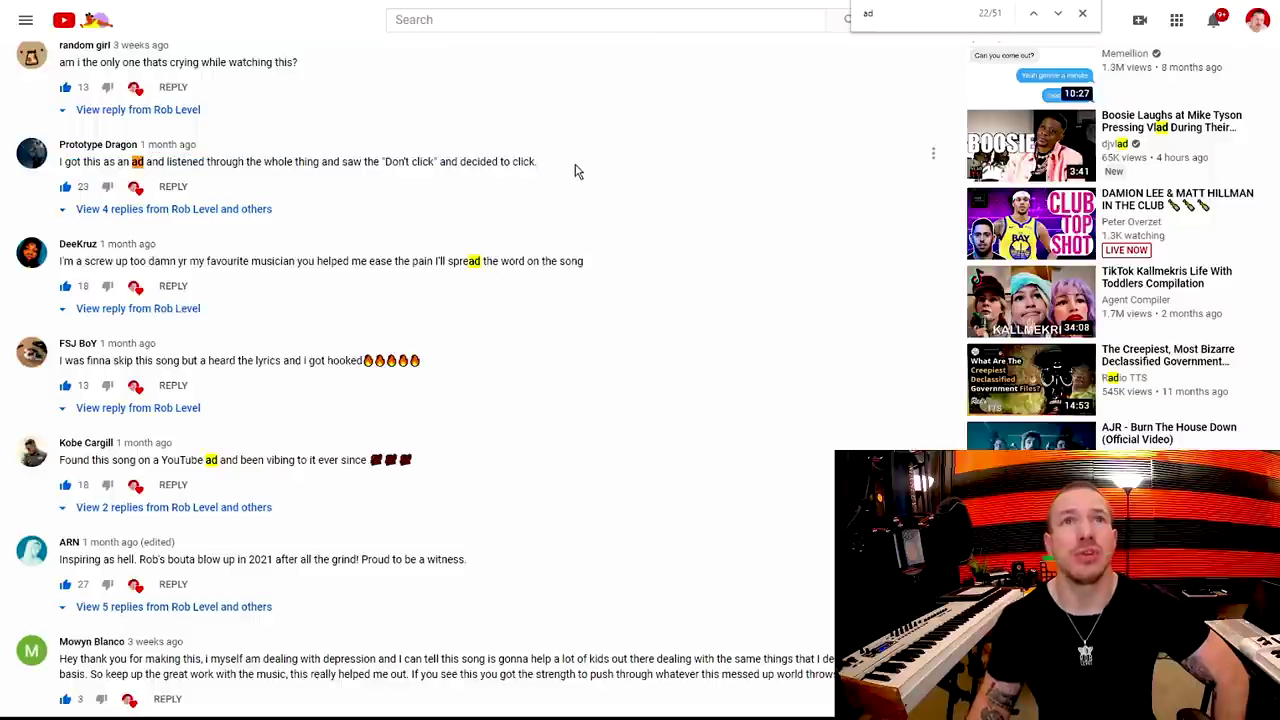
pyautogui.scroll(-2, 570, 220)
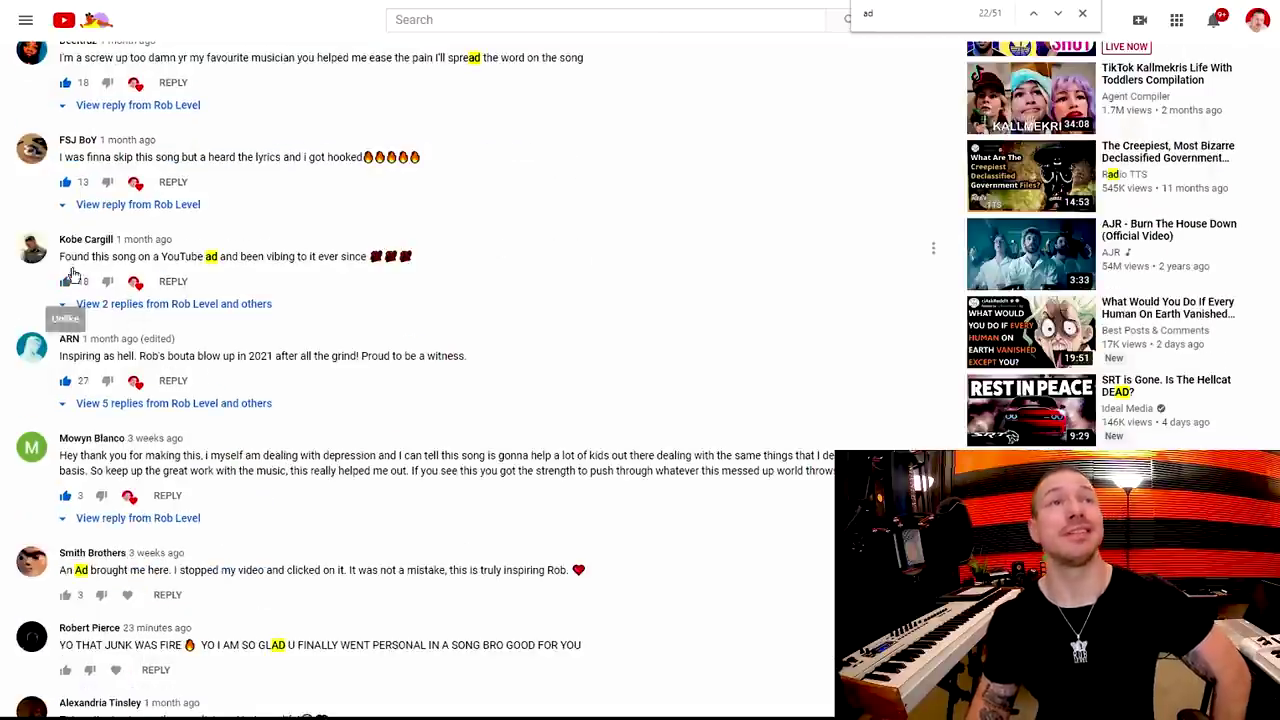
pyautogui.moveTo(205, 254); pyautogui.dragTo(60, 256)
pyautogui.click(555, 258)
pyautogui.scroll(-4, 560, 260)
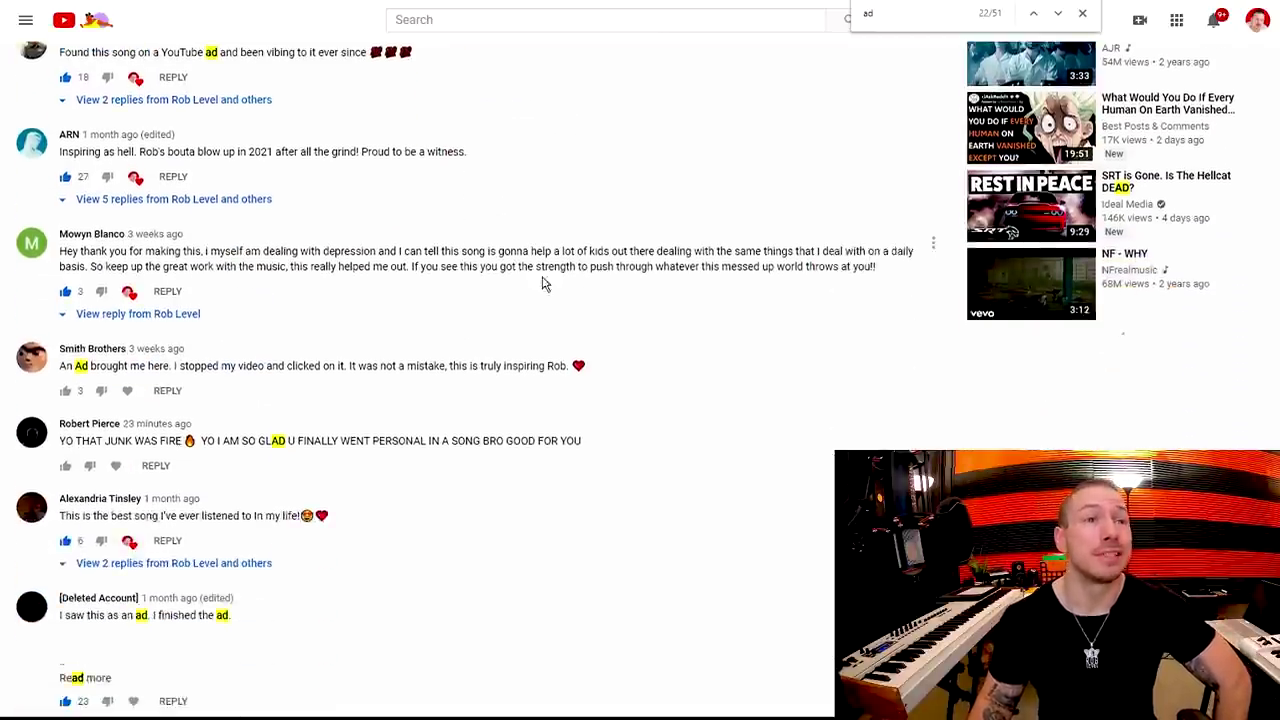
# Step: Highlight the comments saying an ad brought them here and that they finished the ad
pyautogui.moveTo(120, 160); pyautogui.dragTo(510, 161)
pyautogui.click(601, 190)
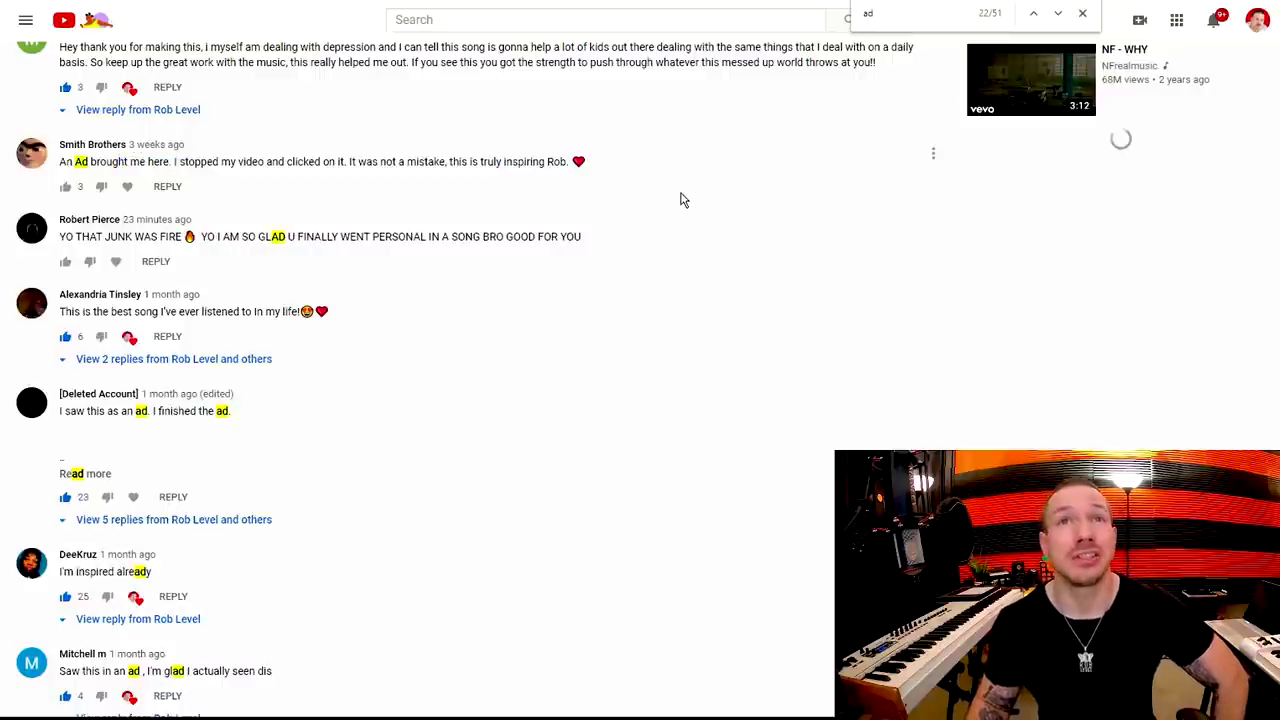
pyautogui.scroll(-1, 726, 254)
pyautogui.moveTo(67, 310); pyautogui.dragTo(245, 316)
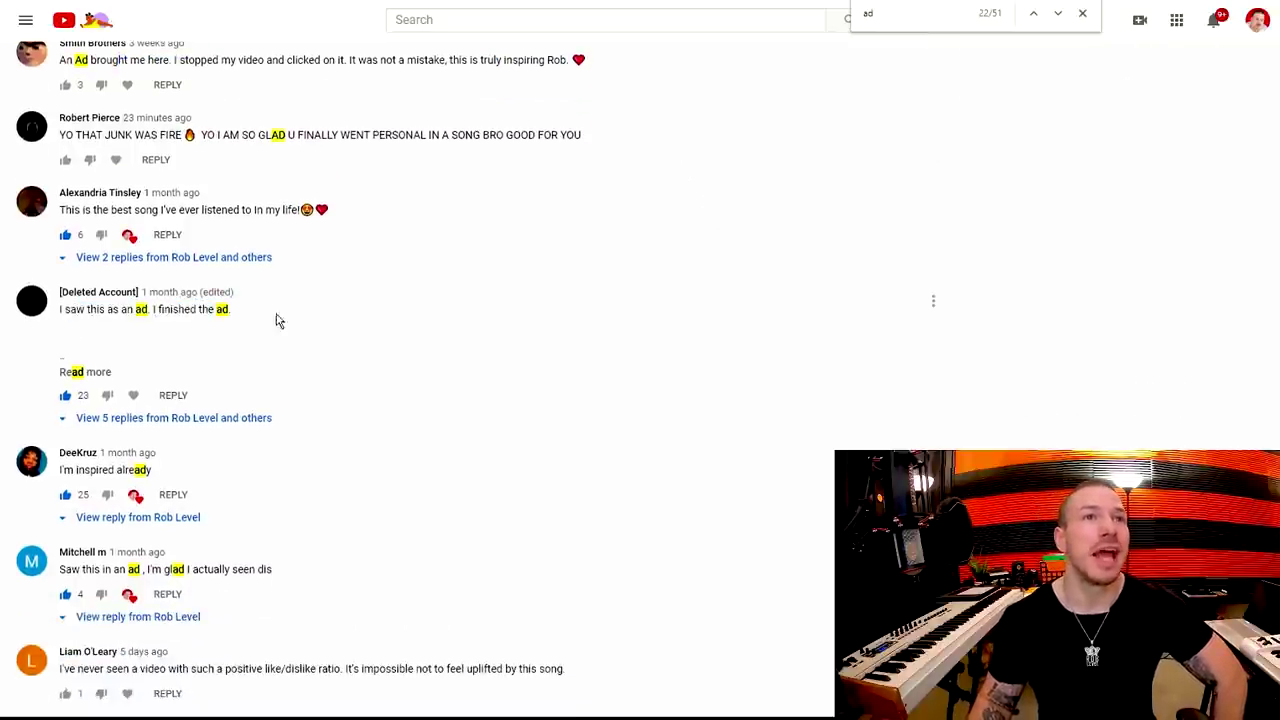
pyautogui.click(628, 318)
pyautogui.scroll(-3, 628, 318)
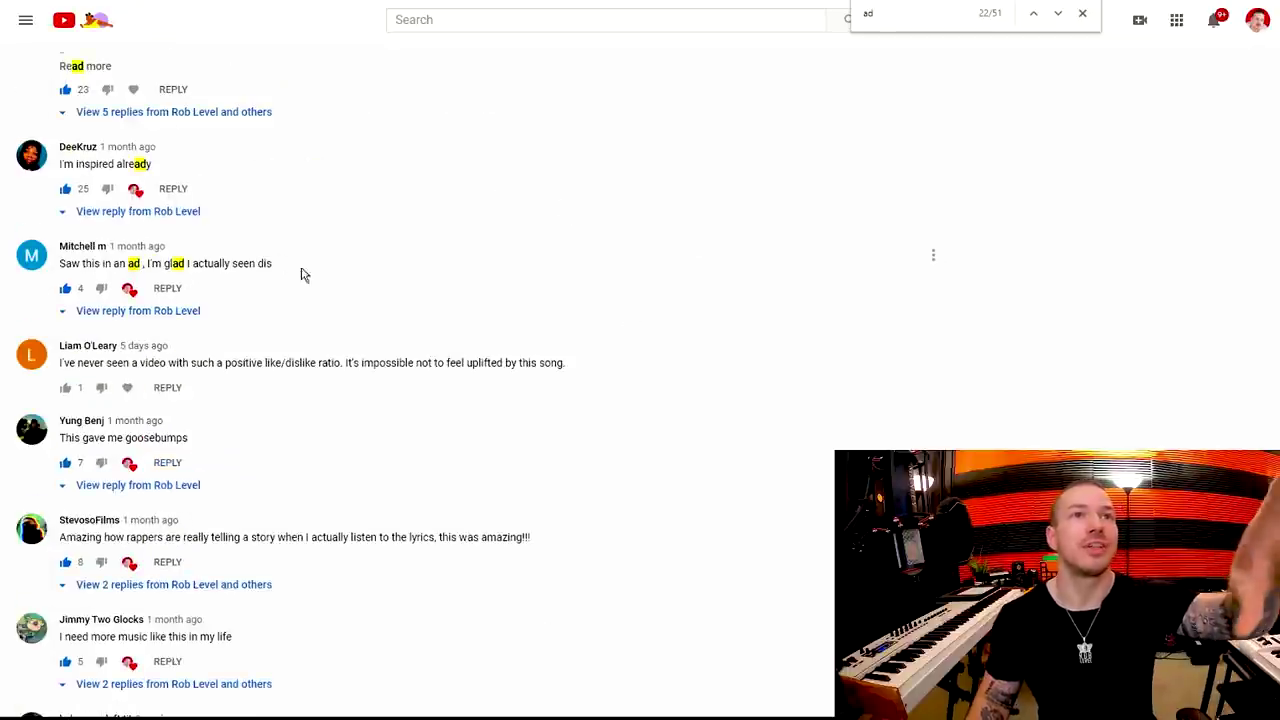
pyautogui.scroll(15, 771, 471)
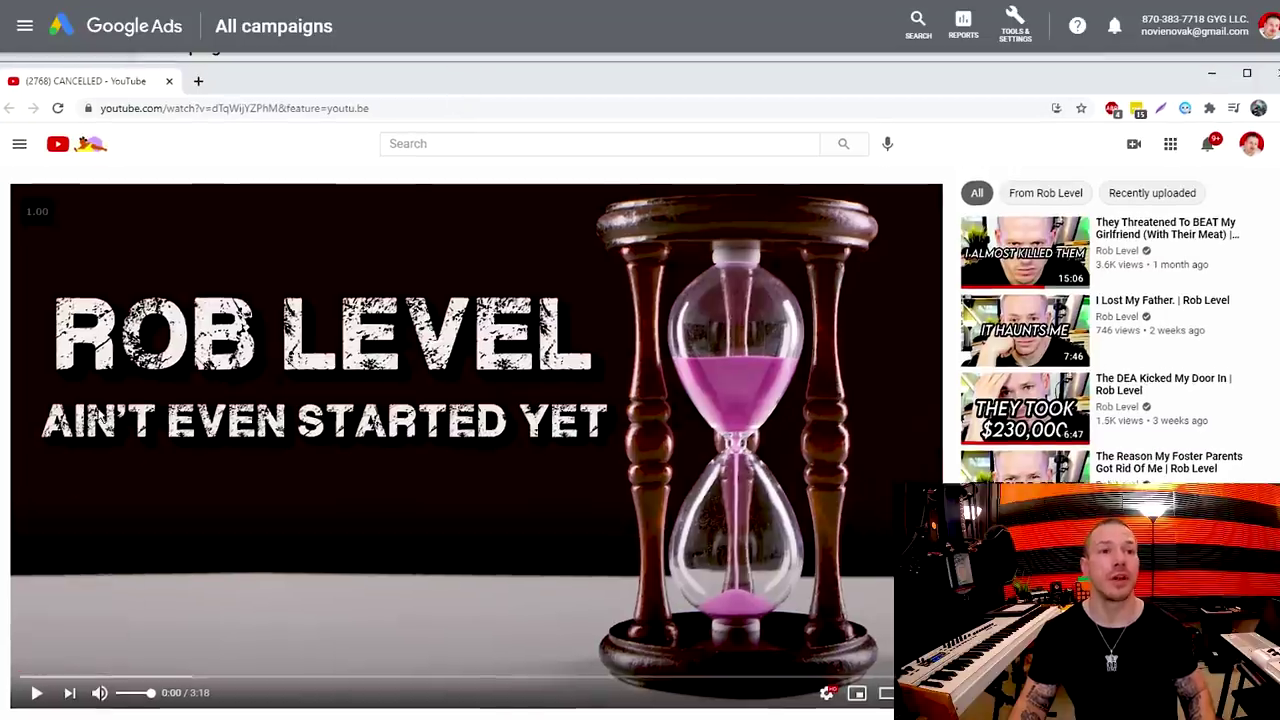
# Step: Play the Ain't Even Started Yet video and pause it at 0:08
pyautogui.click(60, 585)
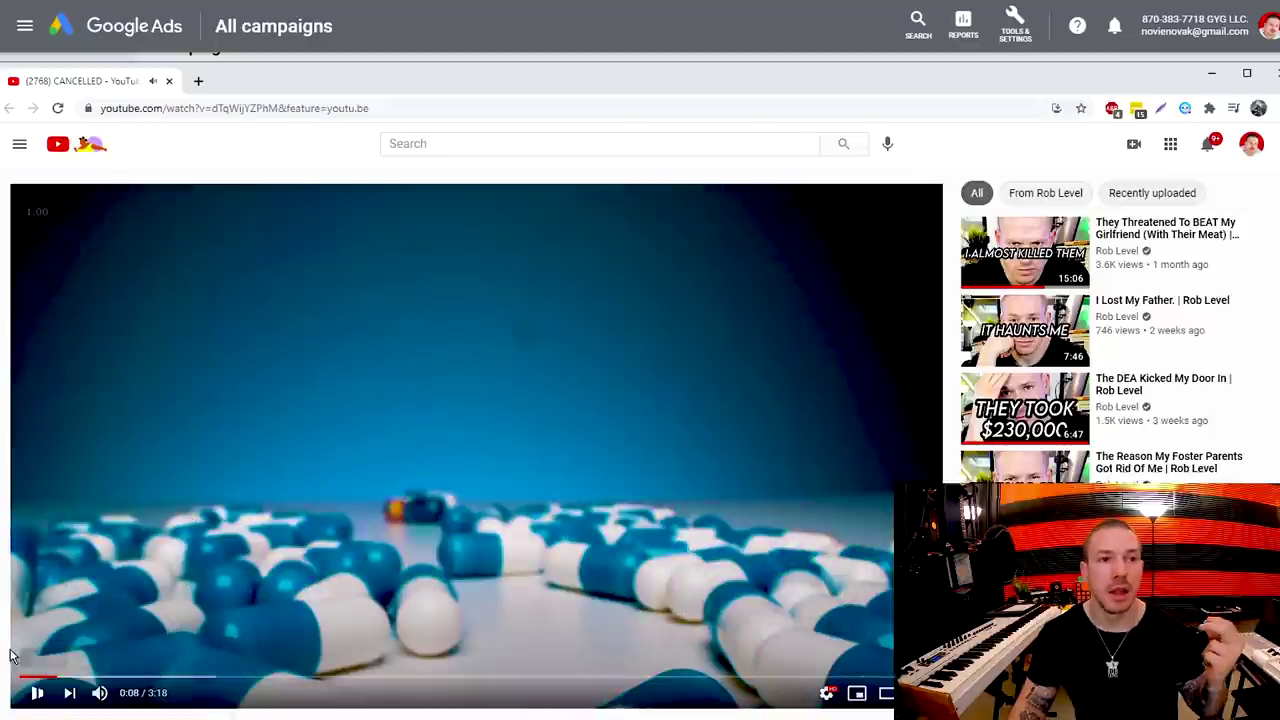
pyautogui.click(10, 655)
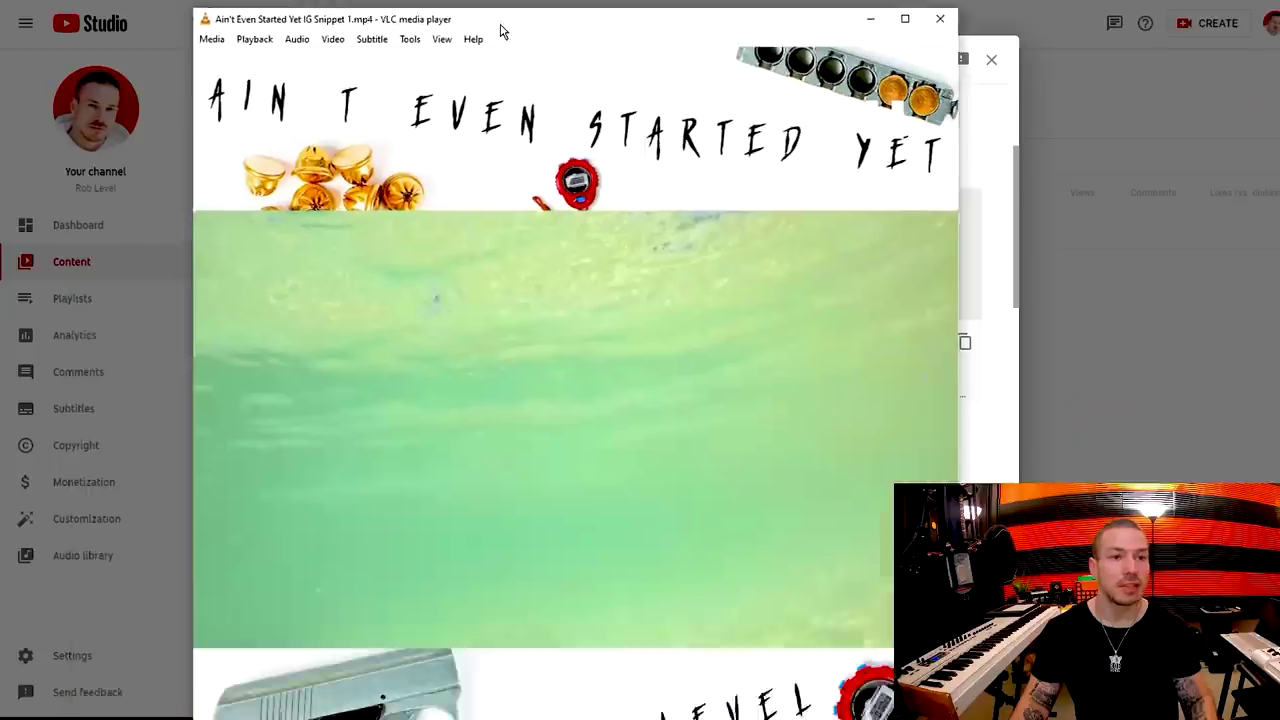
# Step: Move the VLC window showing Ain't Even Started Yet IG Snippet 1.mp4 up and left
pyautogui.moveTo(502, 32); pyautogui.dragTo(355, 30)
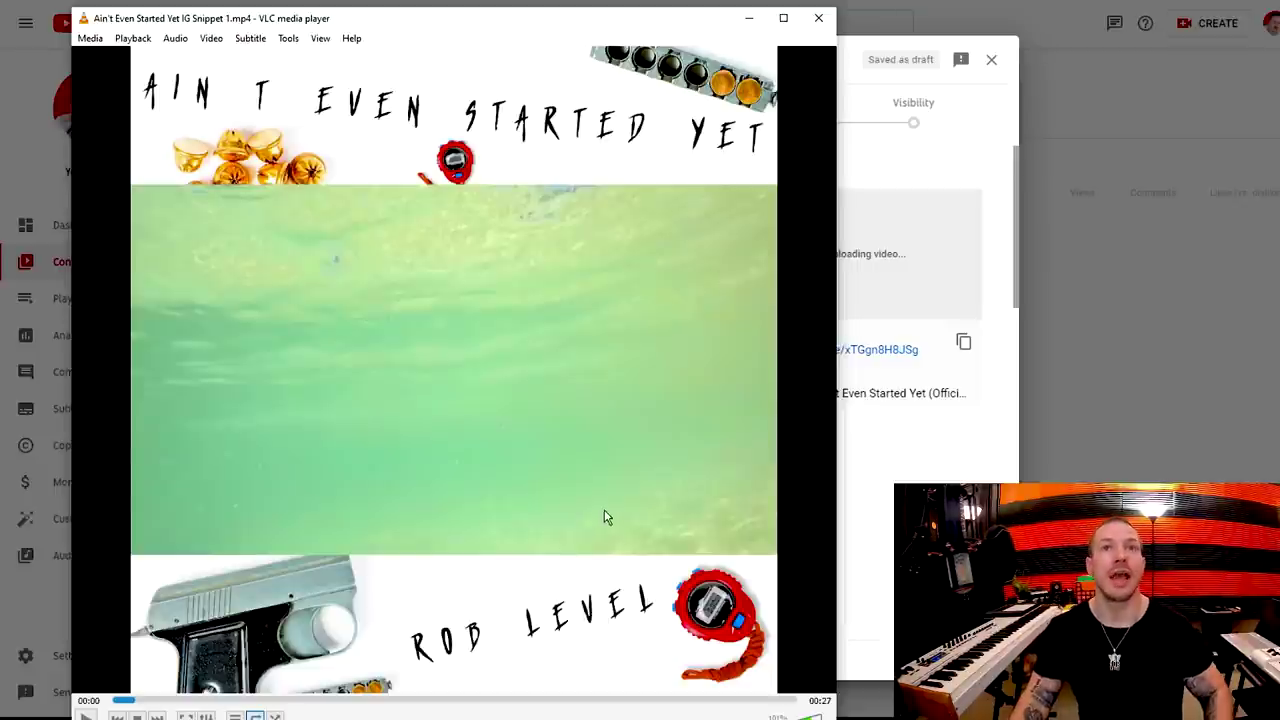
# Step: Play the IG snippet clip in VLC, reposition the window, then quit VLC
pyautogui.press('space')
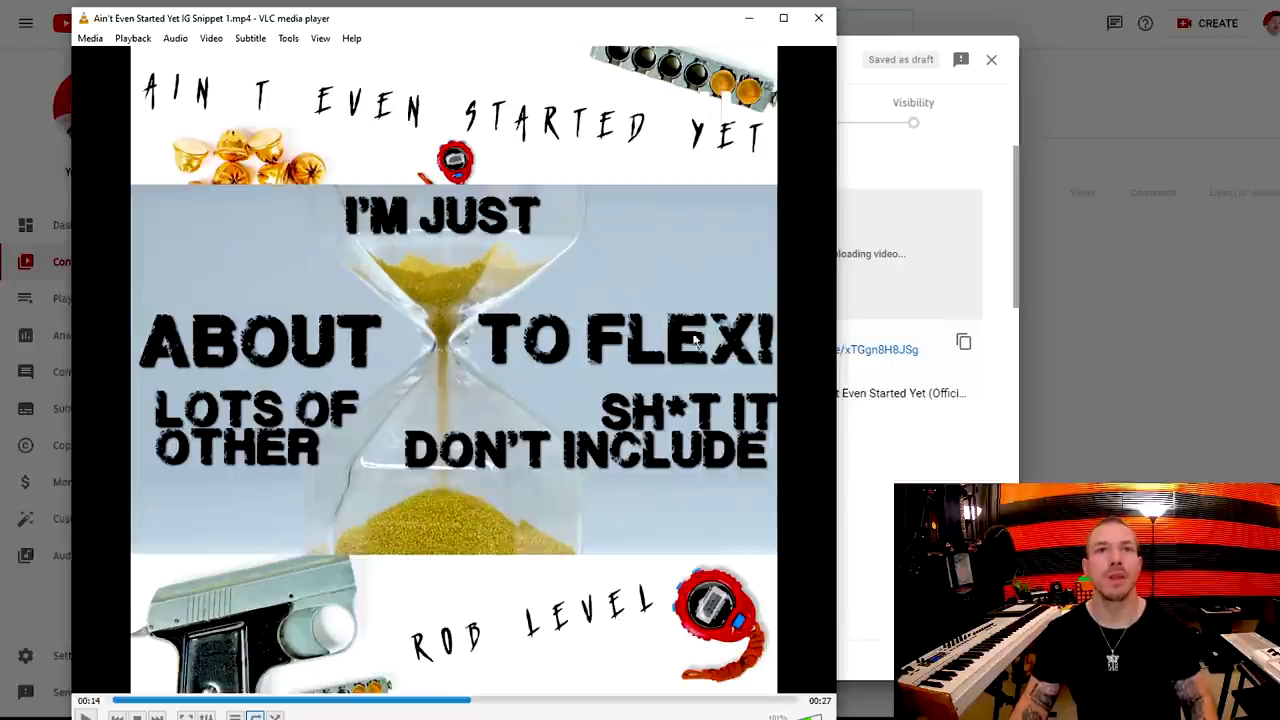
pyautogui.moveTo(703, 26); pyautogui.dragTo(722, 21)
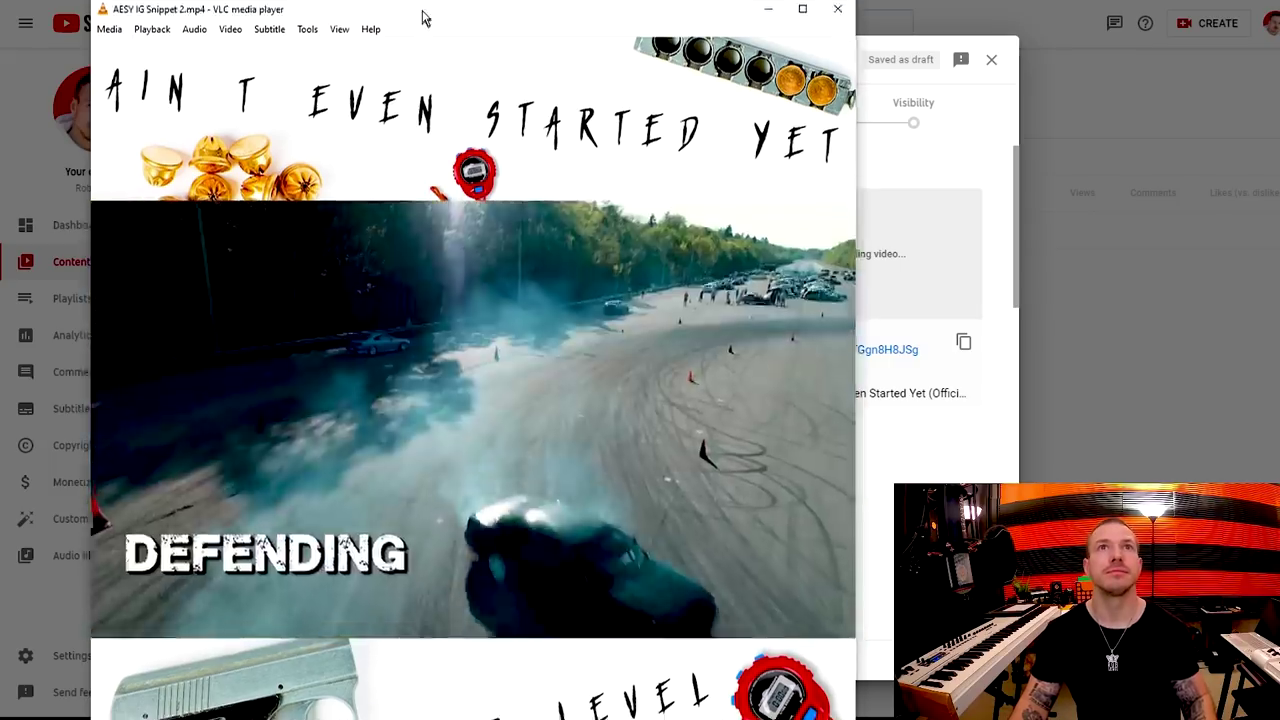
pyautogui.moveTo(423, 17)
pyautogui.mouseDown()
pyautogui.moveTo(390, 0)
pyautogui.moveTo(420, 6)
pyautogui.mouseUp()
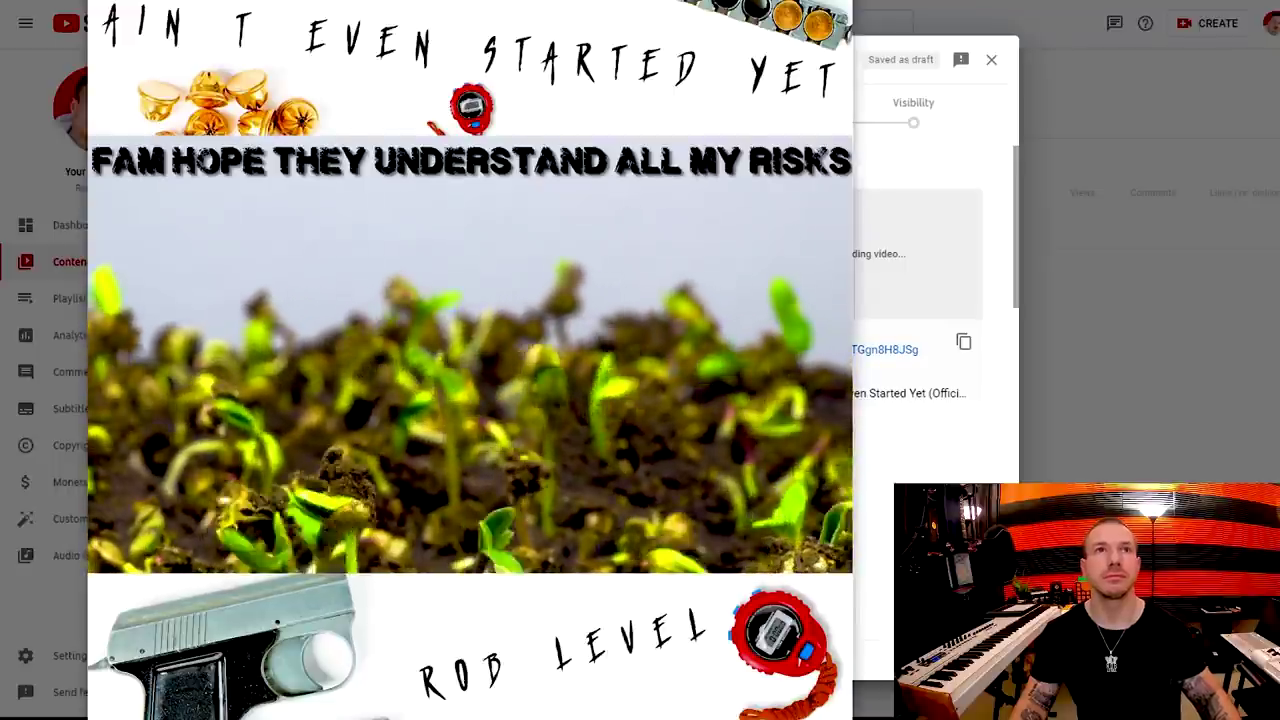
pyautogui.hotkey('ctrl', 'q')
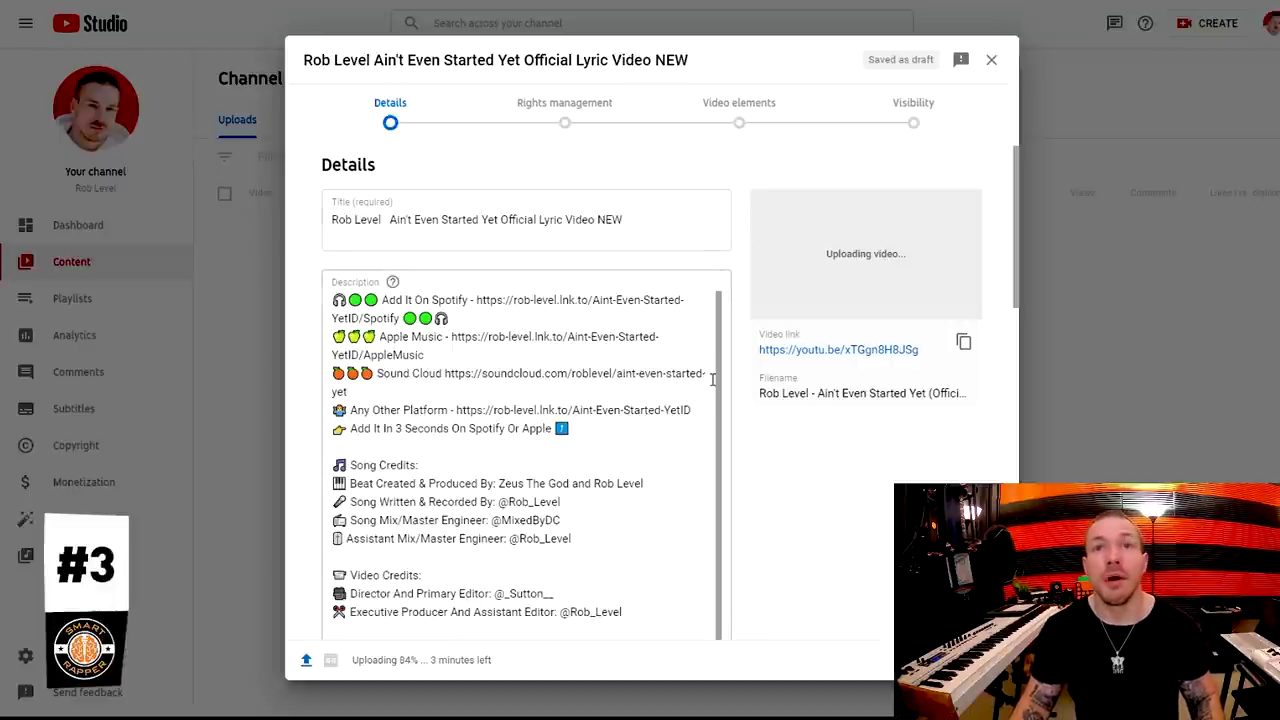
# Step: Select the Spotify, Apple Music and SoundCloud link lines in the description
pyautogui.moveTo(348, 392); pyautogui.dragTo(300, 282)
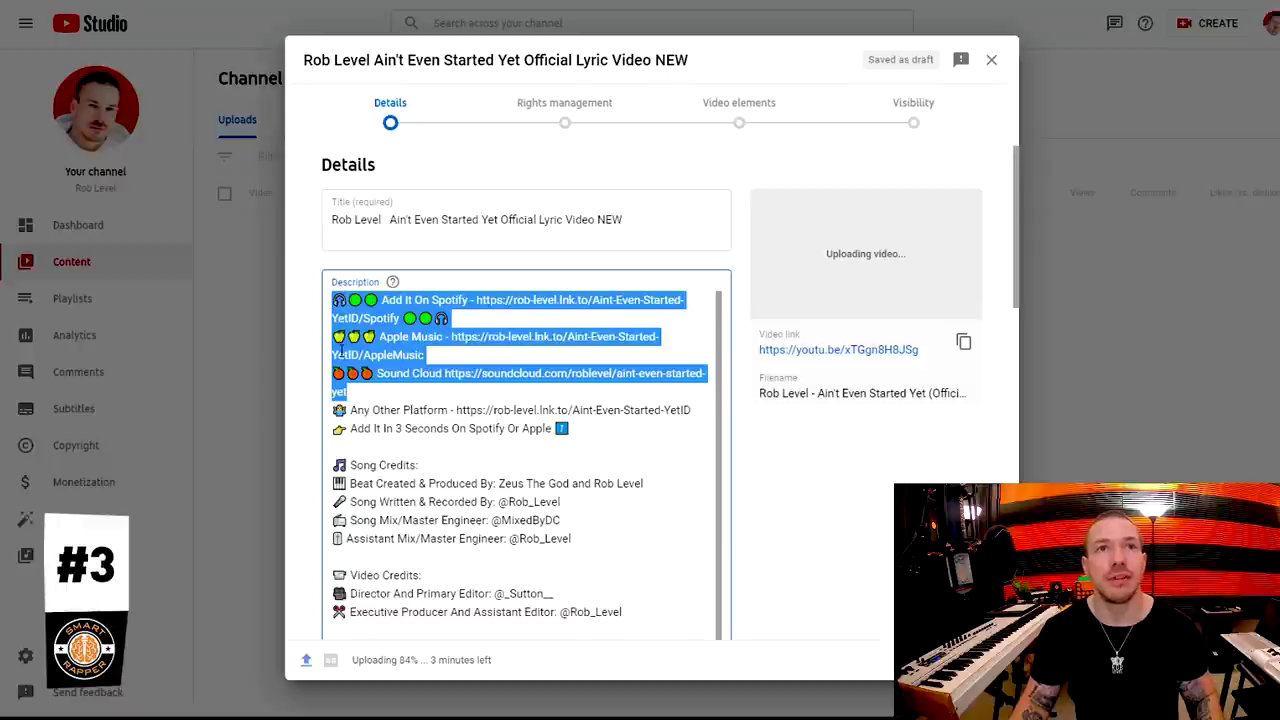
pyautogui.click(667, 347)
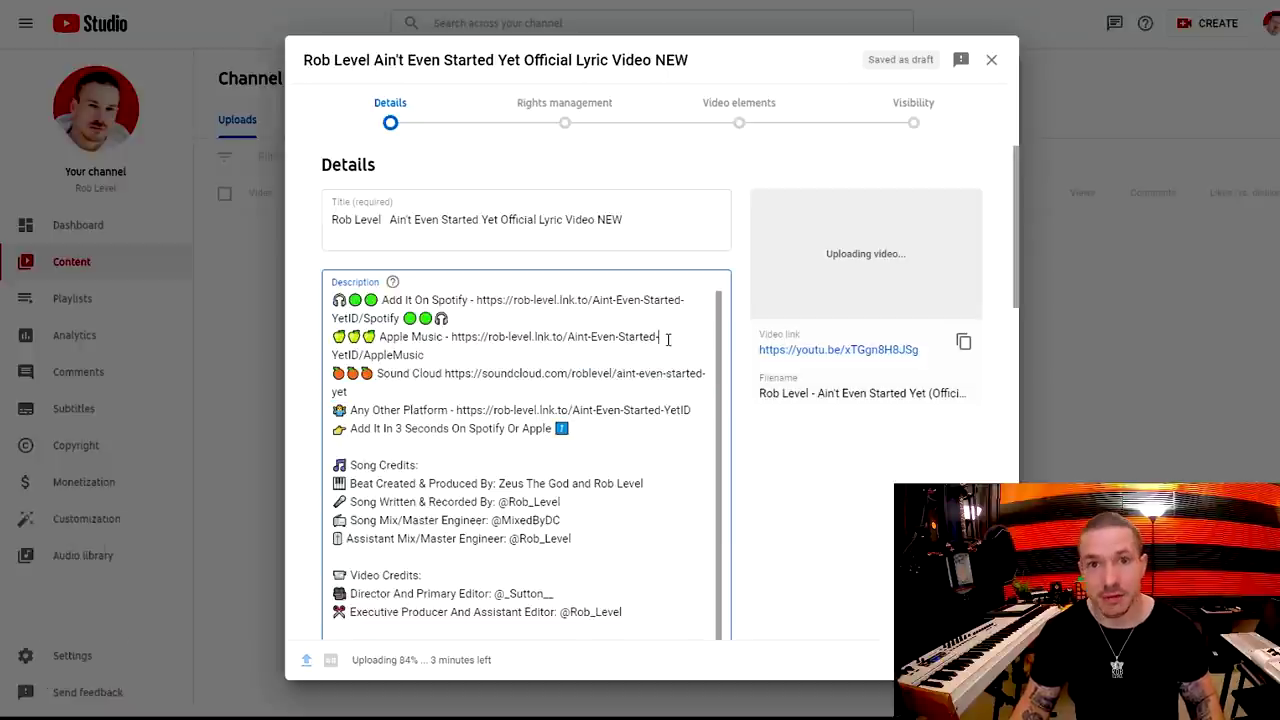
pyautogui.moveTo(667, 338); pyautogui.dragTo(330, 318)
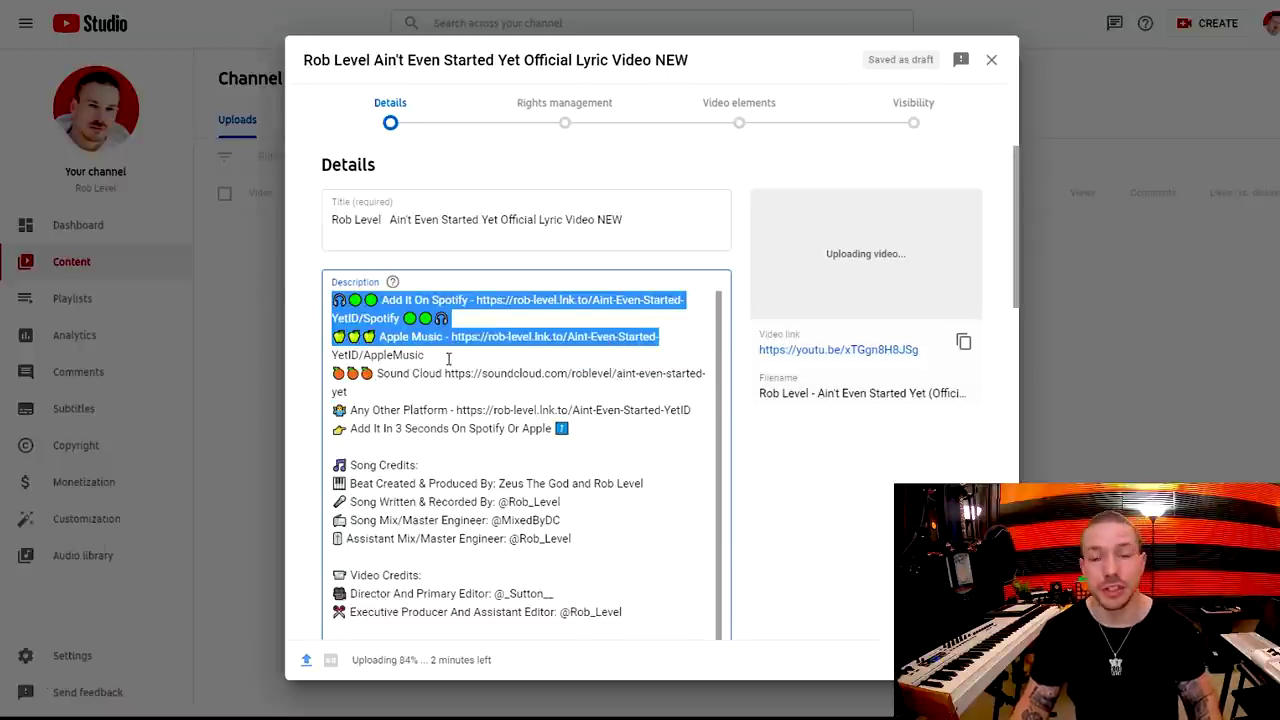
pyautogui.click(464, 366)
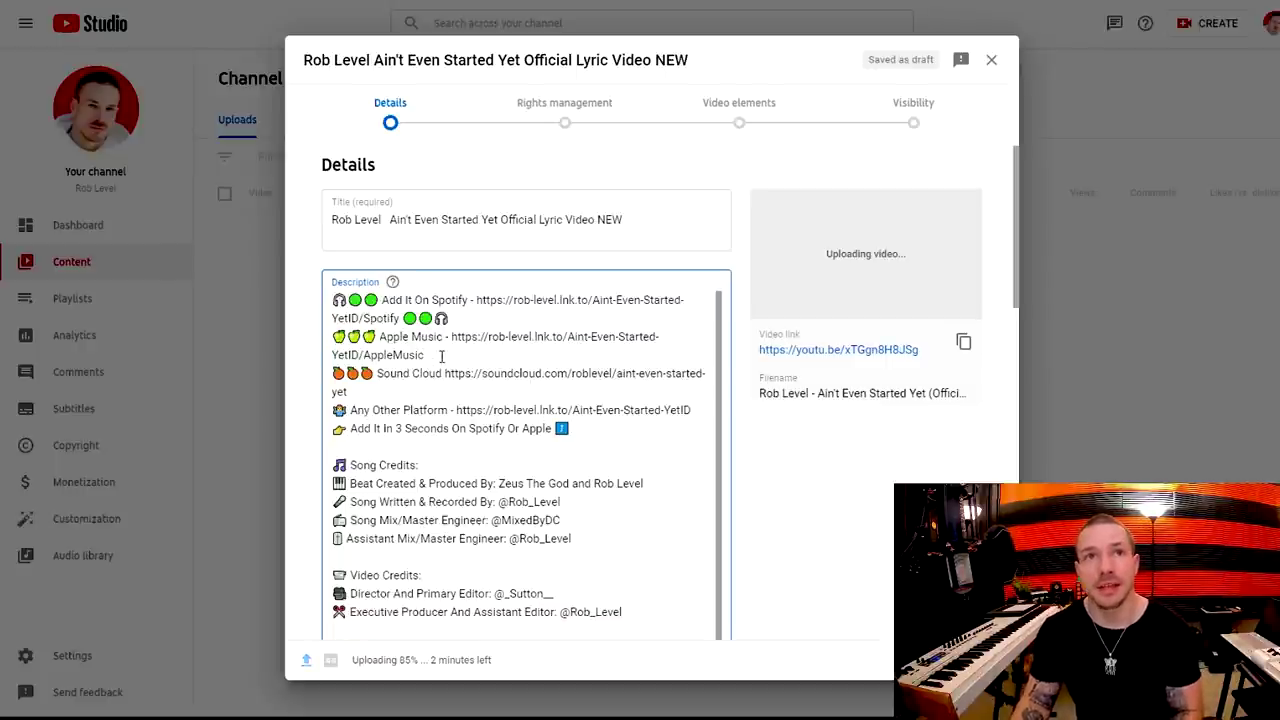
pyautogui.moveTo(441, 356); pyautogui.dragTo(271, 292)
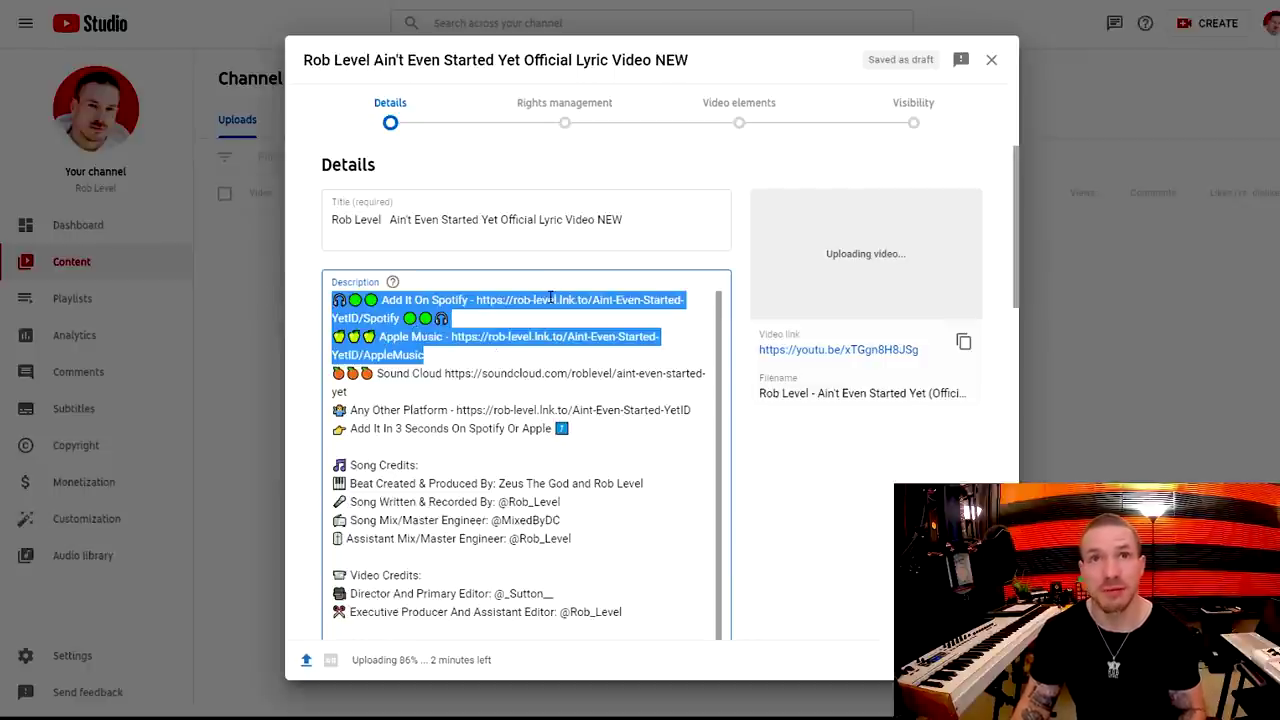
pyautogui.click(448, 360)
pyautogui.moveTo(448, 360); pyautogui.dragTo(314, 299)
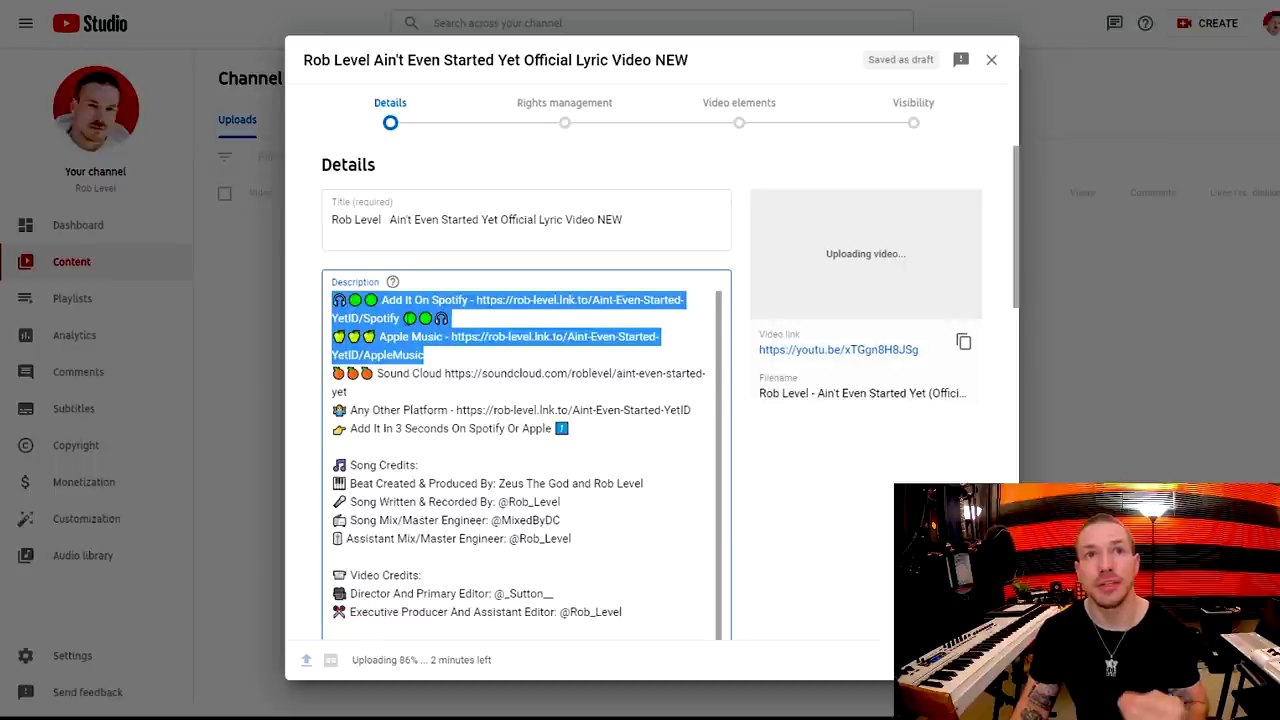
pyautogui.click(564, 352)
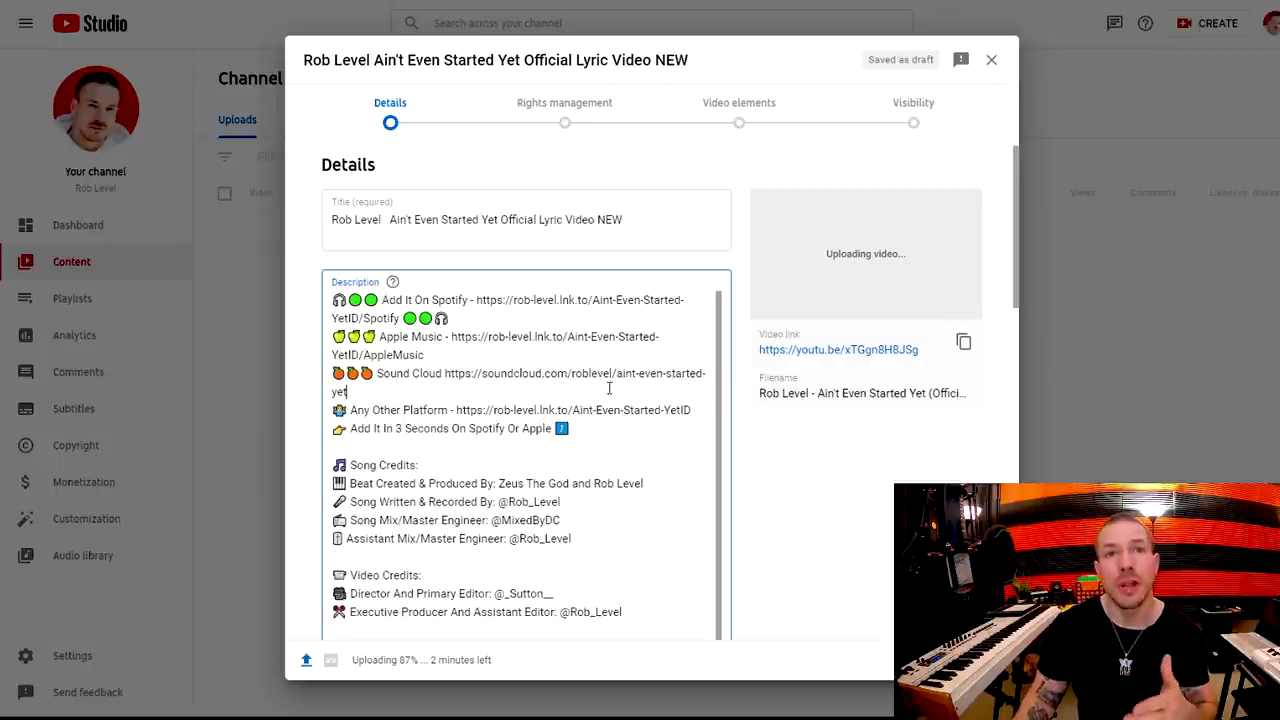
# Step: Select the Any Other Platform URL, then the Spotify and Apple Music link lines
pyautogui.moveTo(697, 410); pyautogui.dragTo(456, 412)
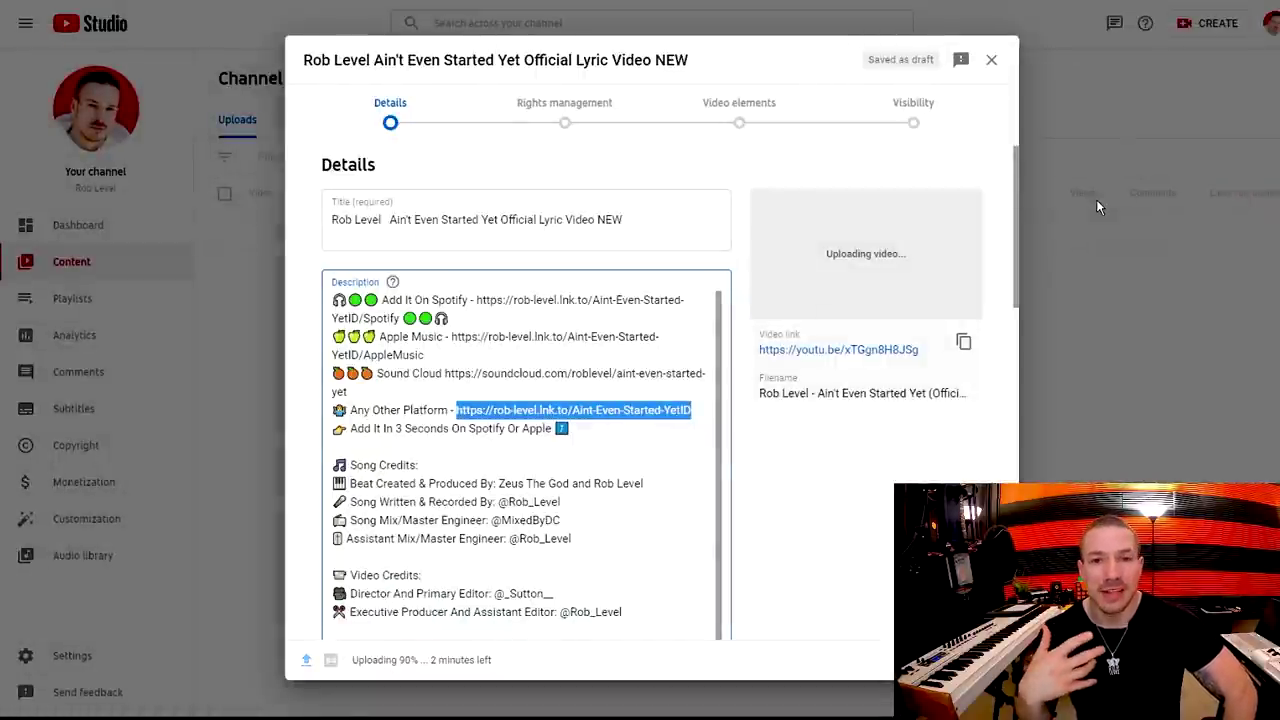
pyautogui.click(629, 342)
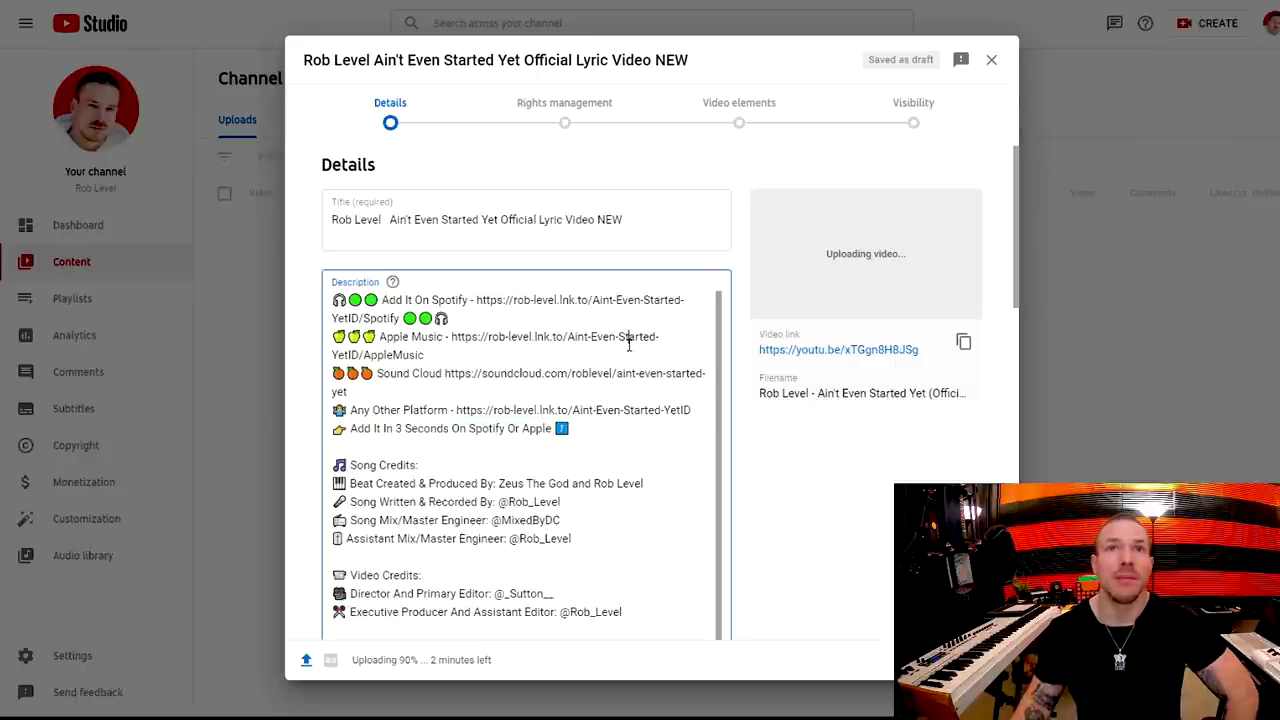
pyautogui.moveTo(494, 318); pyautogui.dragTo(307, 287)
pyautogui.moveTo(478, 357); pyautogui.dragTo(303, 336)
pyautogui.click(706, 375)
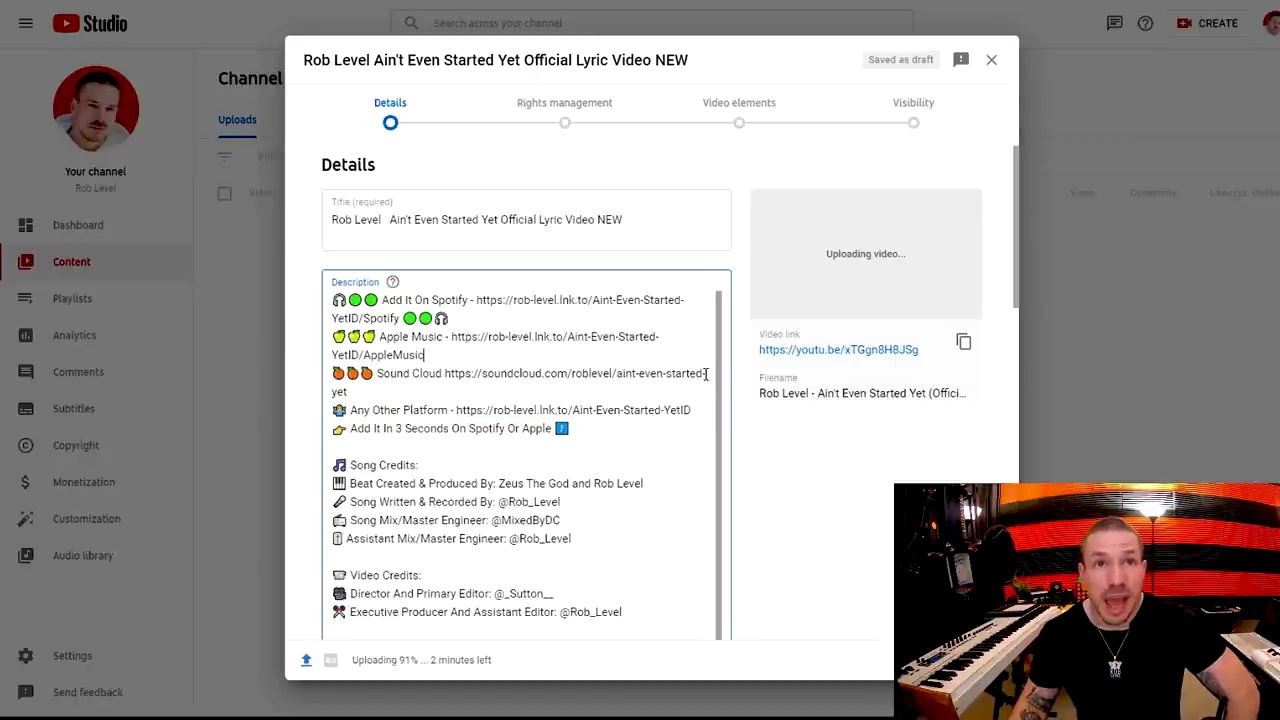
pyautogui.moveTo(414, 392); pyautogui.dragTo(320, 292)
pyautogui.click(520, 397)
pyautogui.moveTo(692, 410); pyautogui.dragTo(459, 408)
# Step: Reselect the three streaming link lines and the Any Other Platform line, ending at Apple Music
pyautogui.click(472, 394)
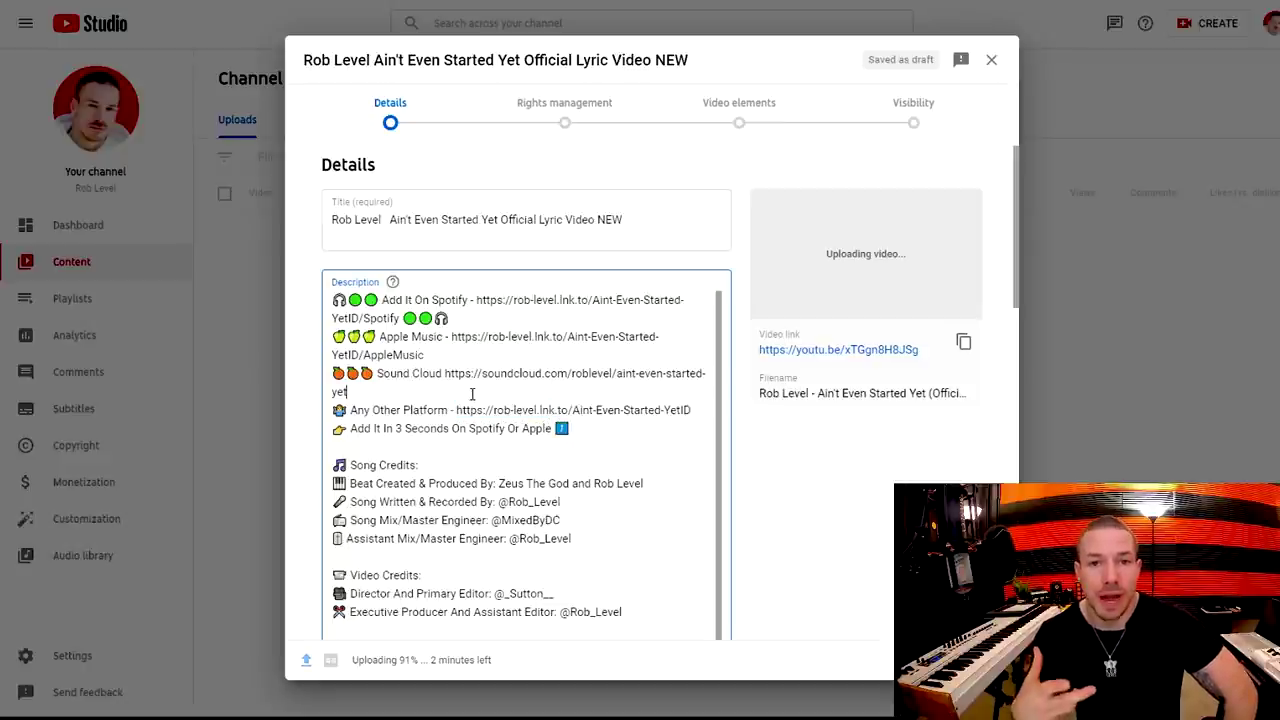
pyautogui.moveTo(474, 394); pyautogui.dragTo(332, 298)
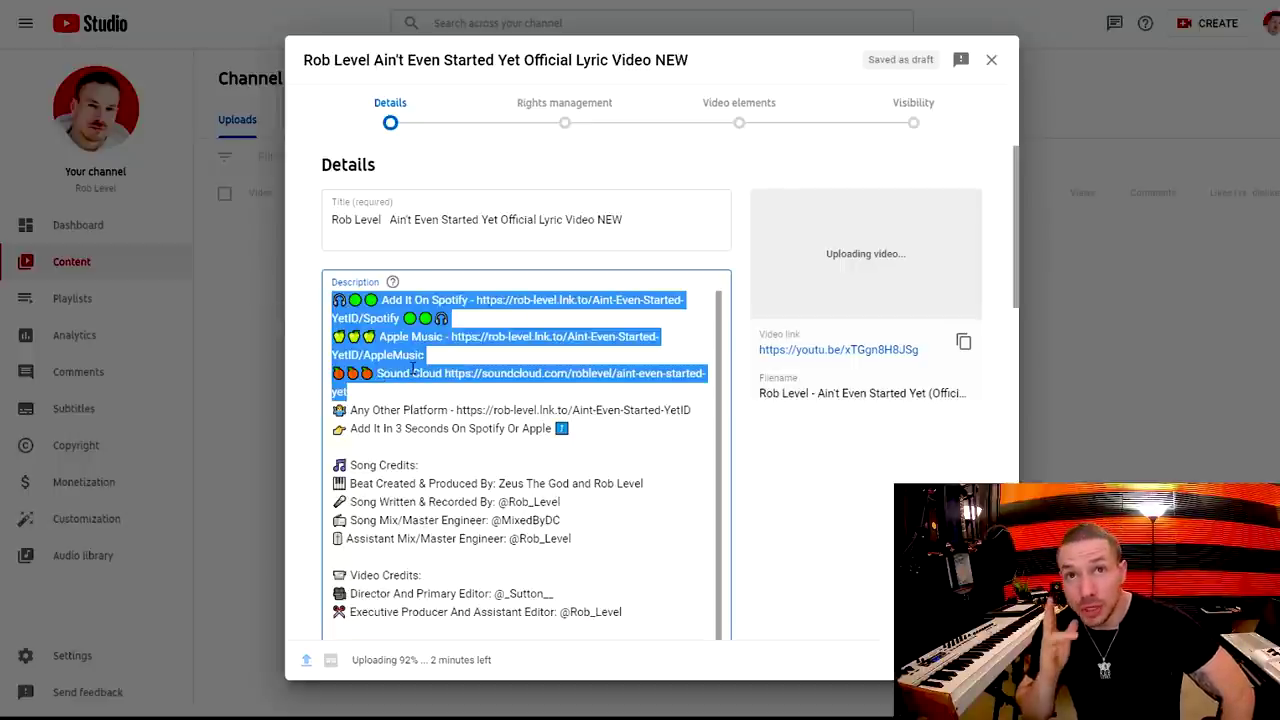
pyautogui.moveTo(348, 392); pyautogui.dragTo(295, 299)
pyautogui.click(404, 393)
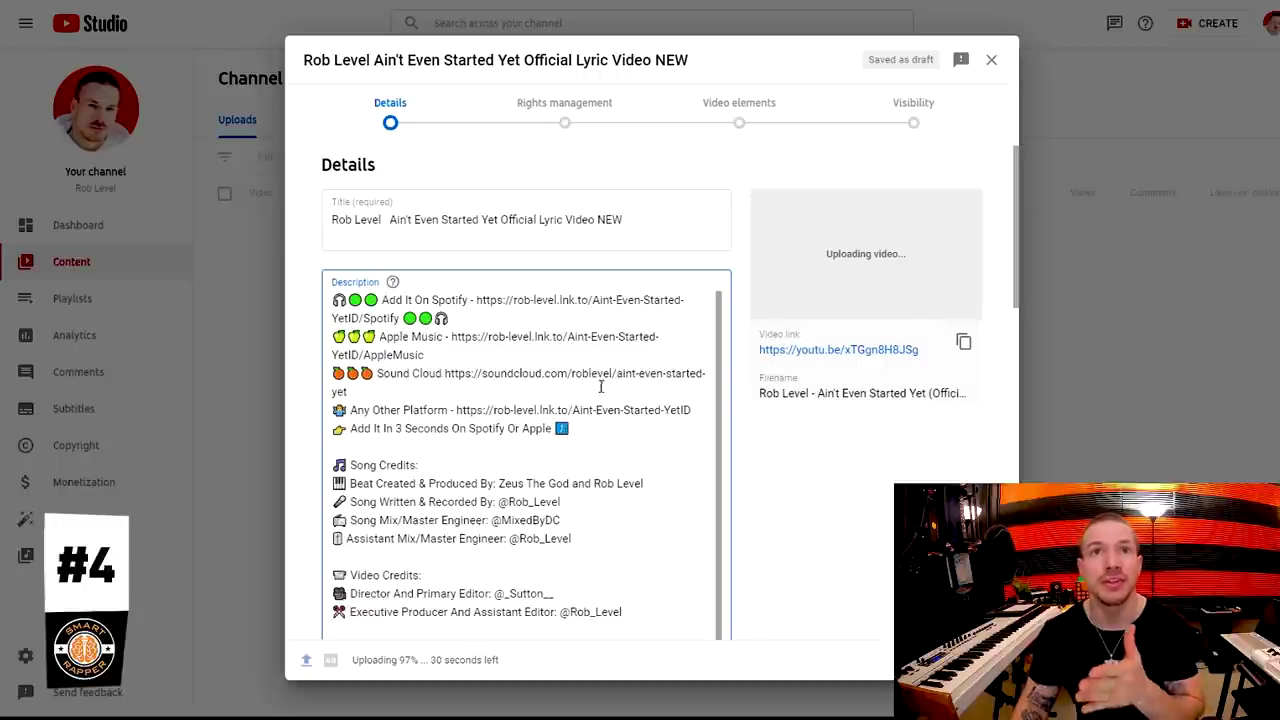
pyautogui.moveTo(699, 396); pyautogui.dragTo(696, 411)
pyautogui.click(470, 389)
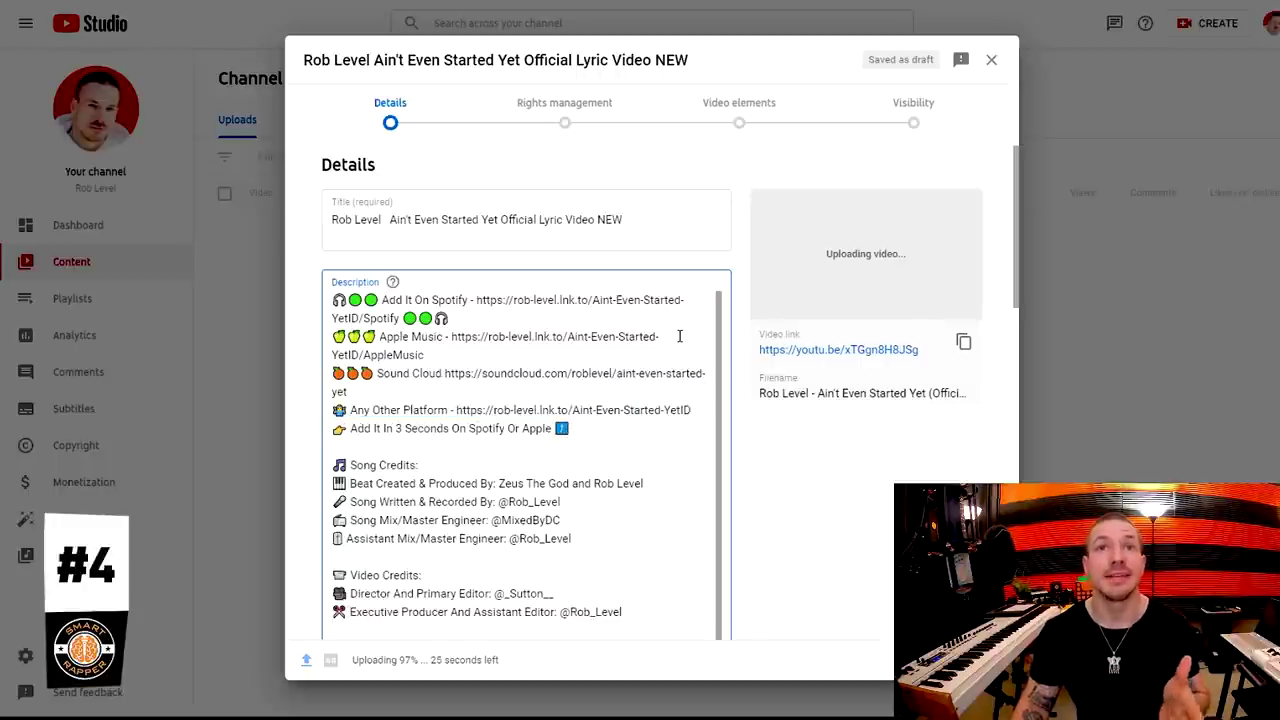
pyautogui.click(583, 349)
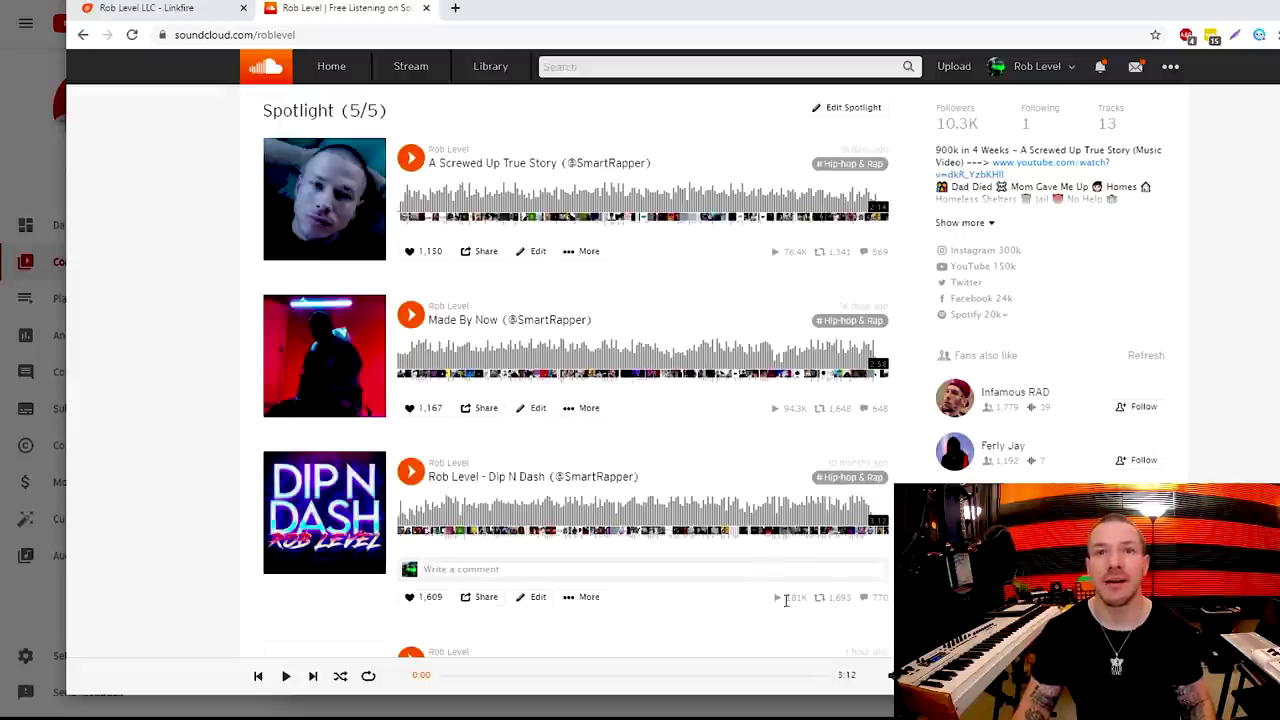
# Step: Switch to Linkfire and review the Dip N Dash link's Insights activity
pyautogui.click(206, 14)
pyautogui.moveTo(521, 16); pyautogui.dragTo(319, 0)
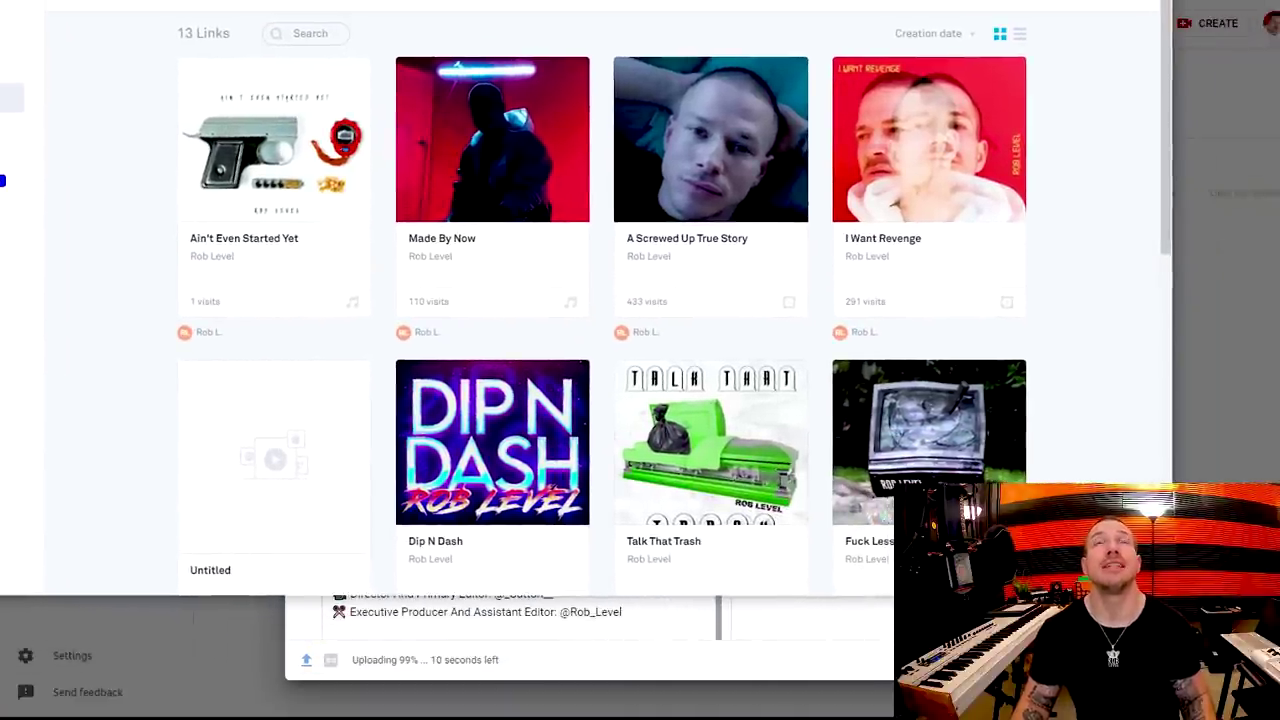
pyautogui.moveTo(246, 138)
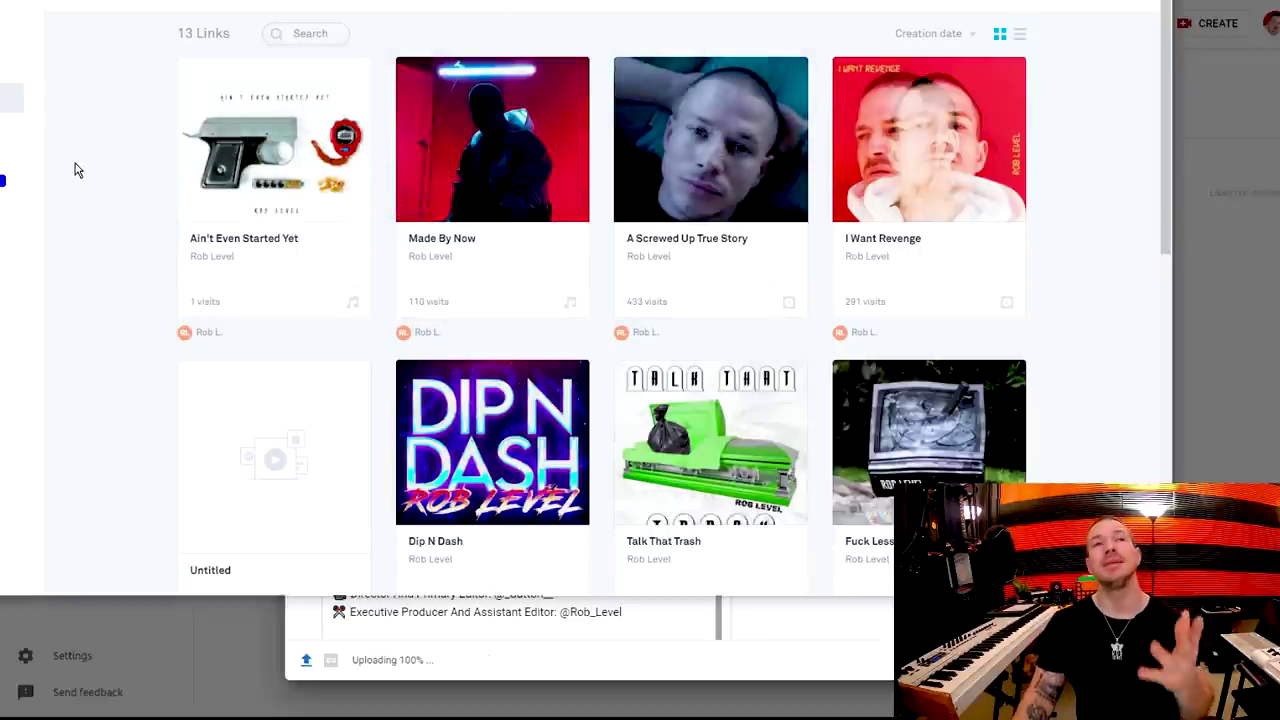
pyautogui.scroll(-2, 486, 288)
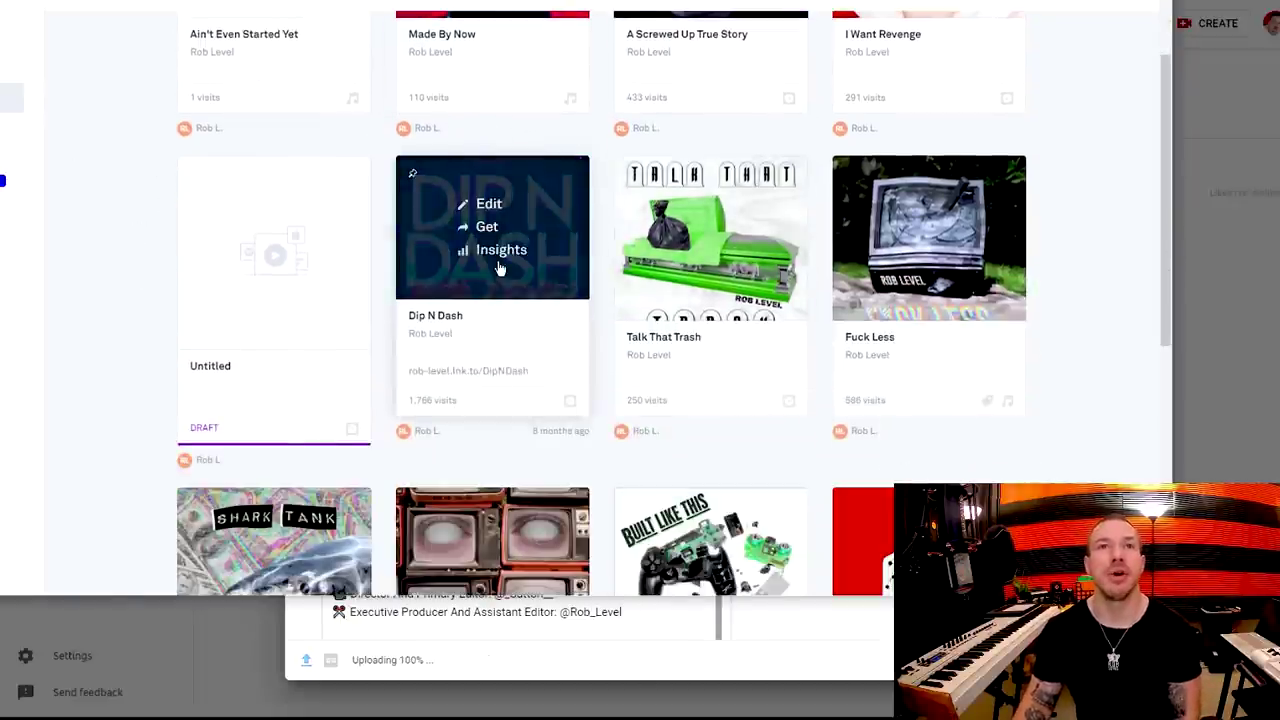
pyautogui.click(500, 250)
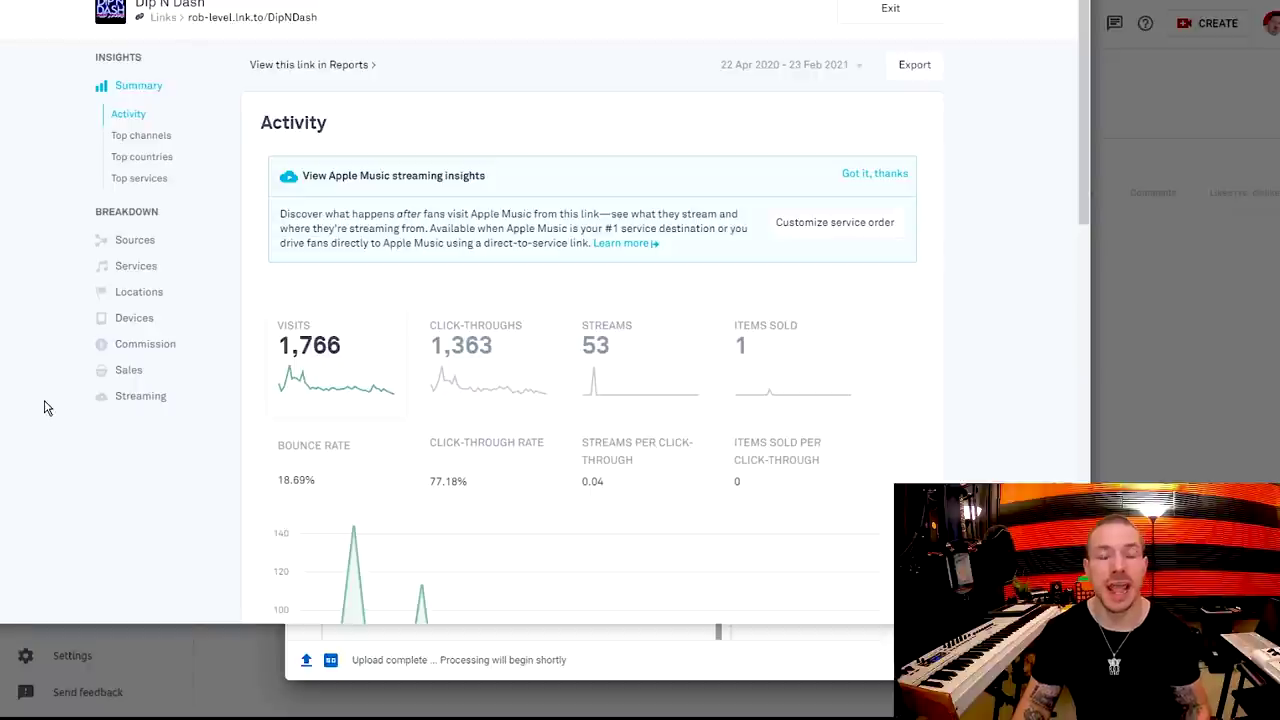
pyautogui.scroll(-2, 45, 406)
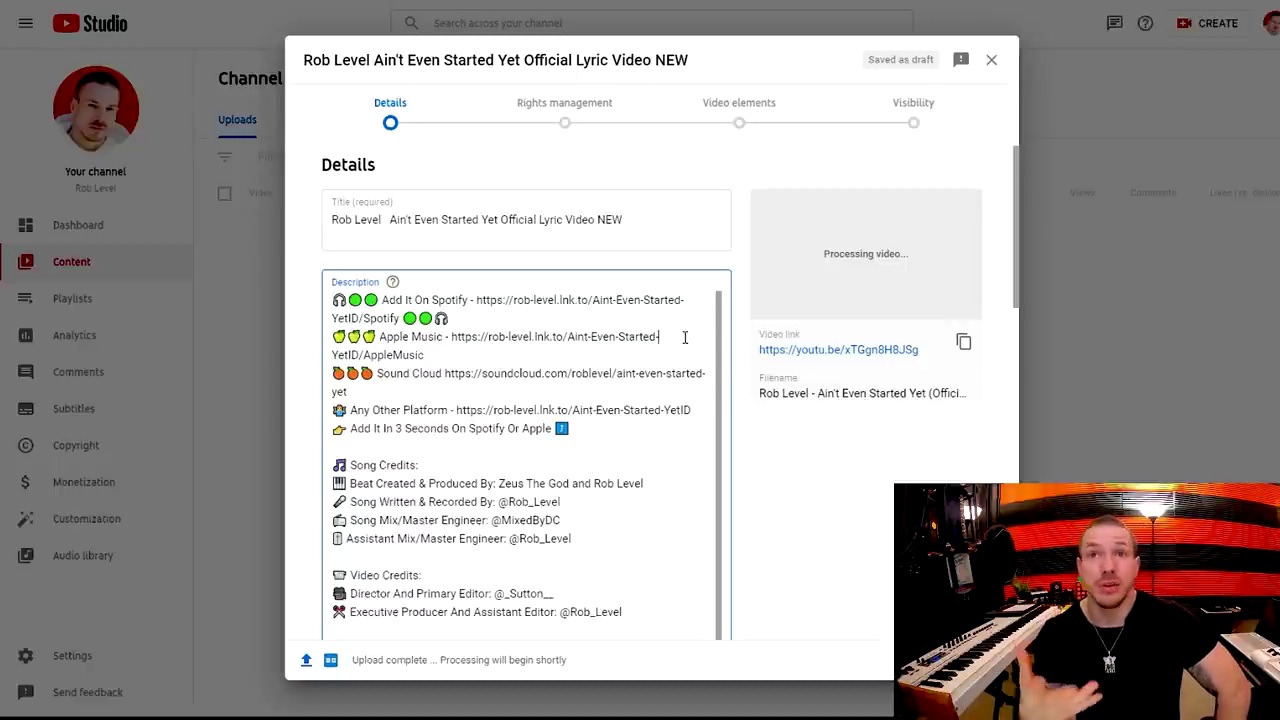
pyautogui.moveTo(604, 397); pyautogui.dragTo(248, 252)
pyautogui.click(588, 390)
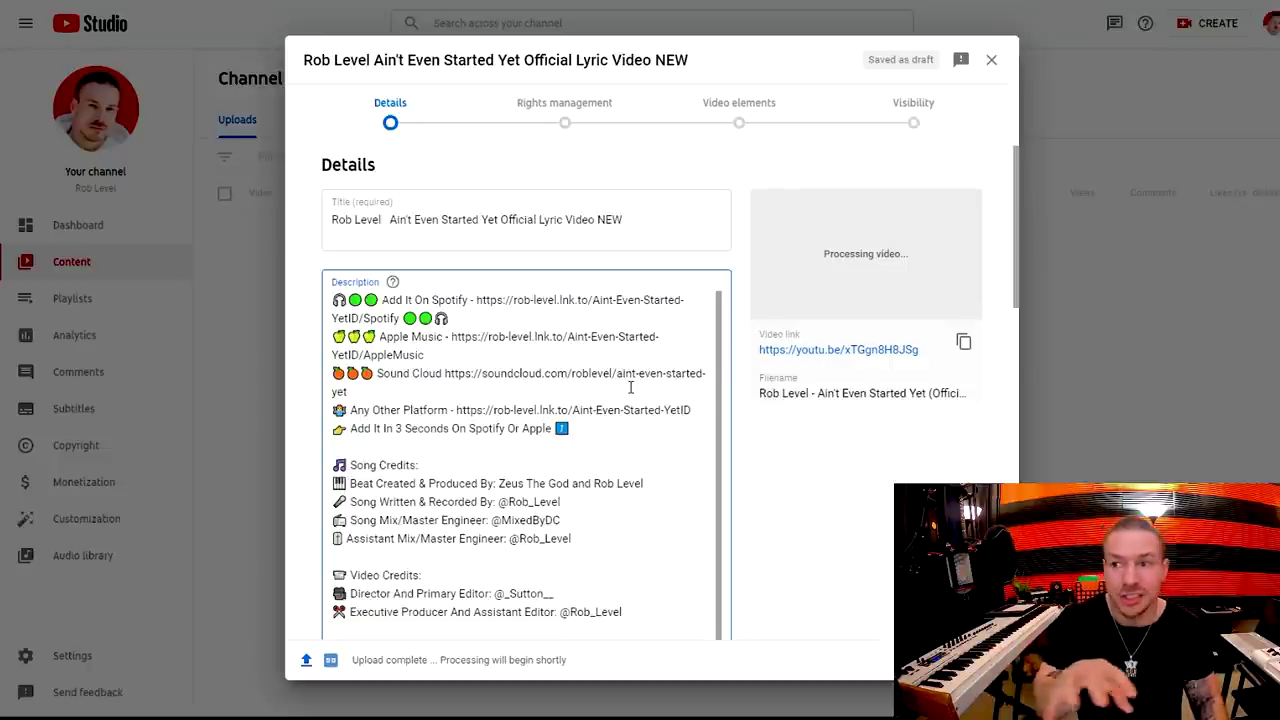
pyautogui.click(760, 470)
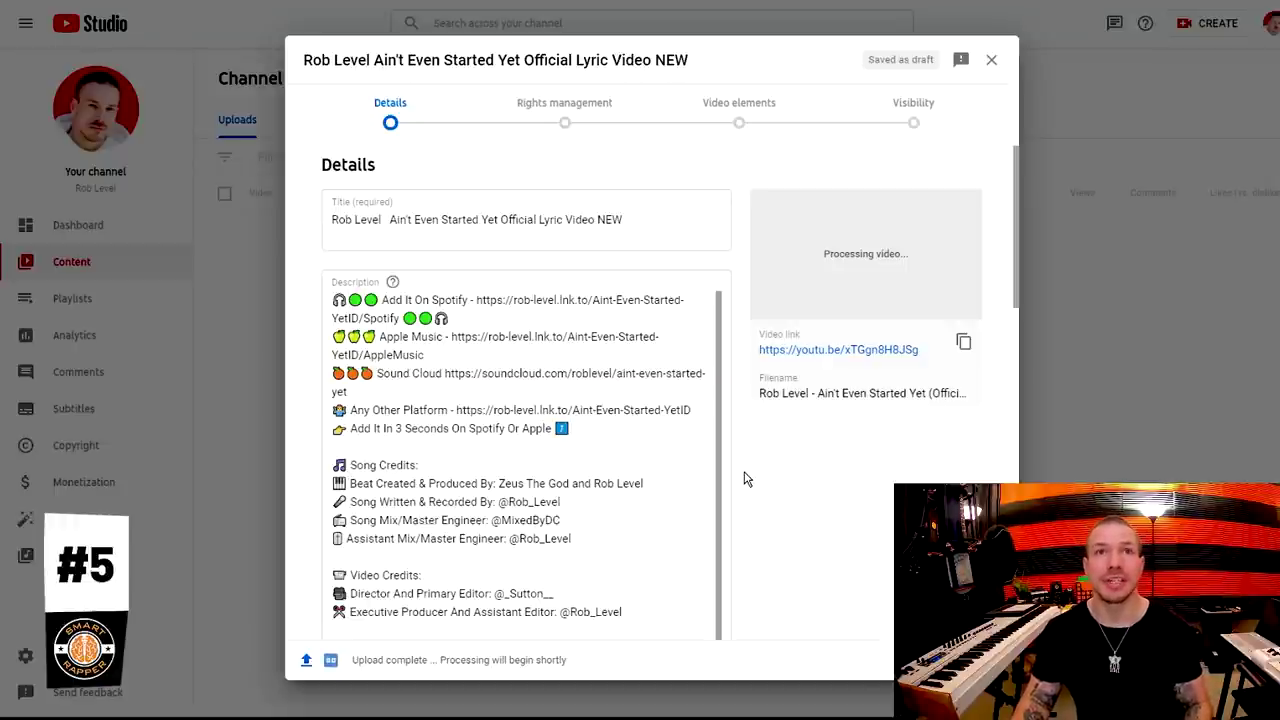
# Step: Bring up Photos and flip through to the 'MY PLAN IS TO BE THE BEST!' thumbnail and back to Thumbnail 1
pyautogui.hotkey('alt', 'Tab')
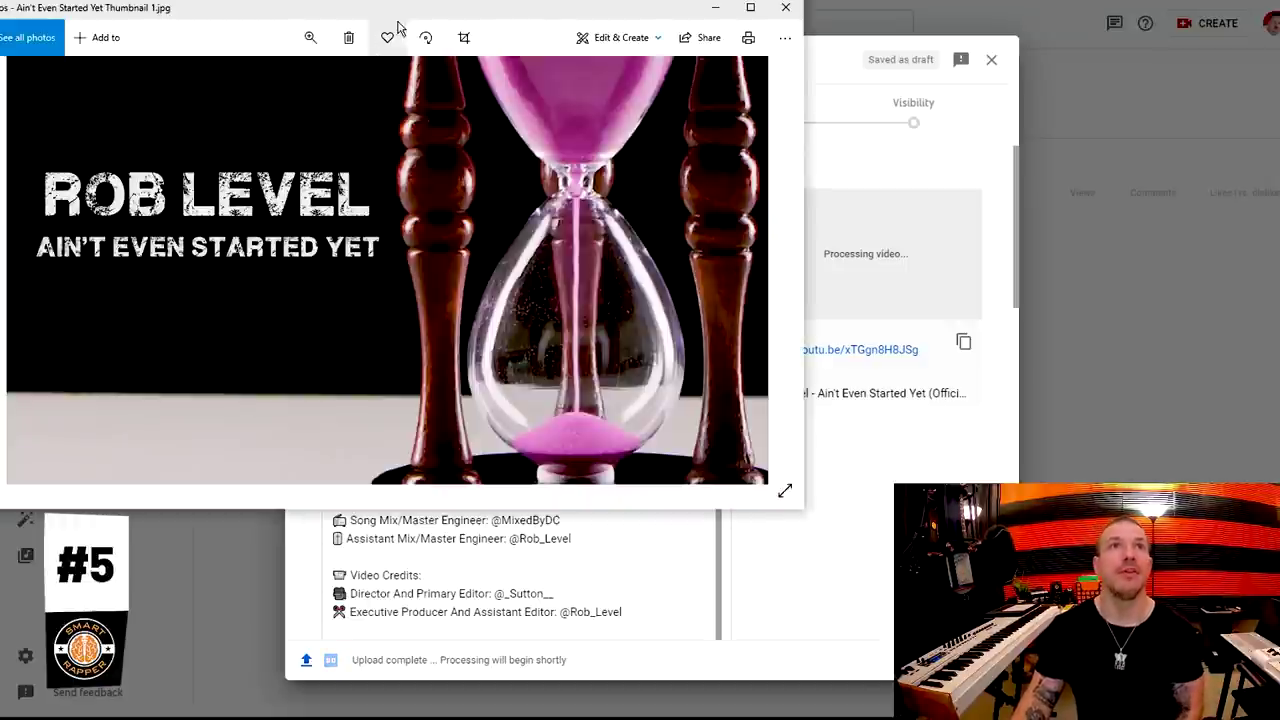
pyautogui.moveTo(393, 5); pyautogui.dragTo(409, 9)
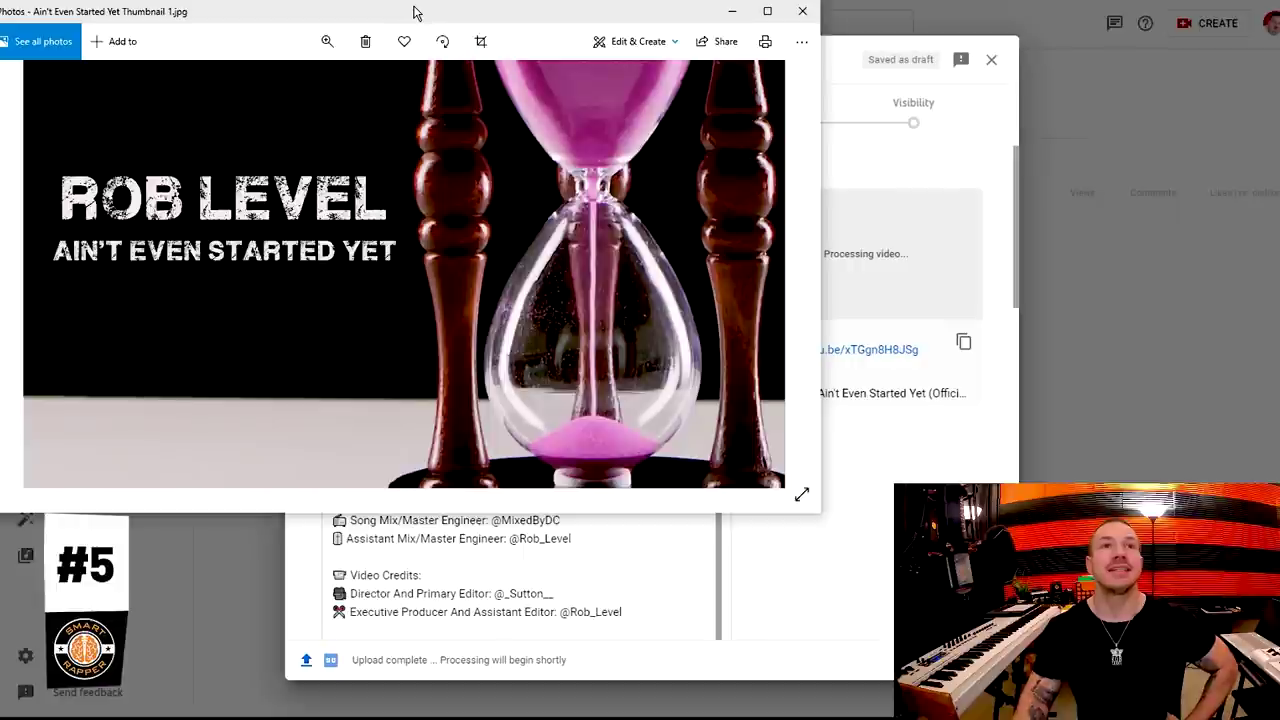
pyautogui.press('Right')
pyautogui.press('Right')
pyautogui.press('Right')
pyautogui.press('Right')
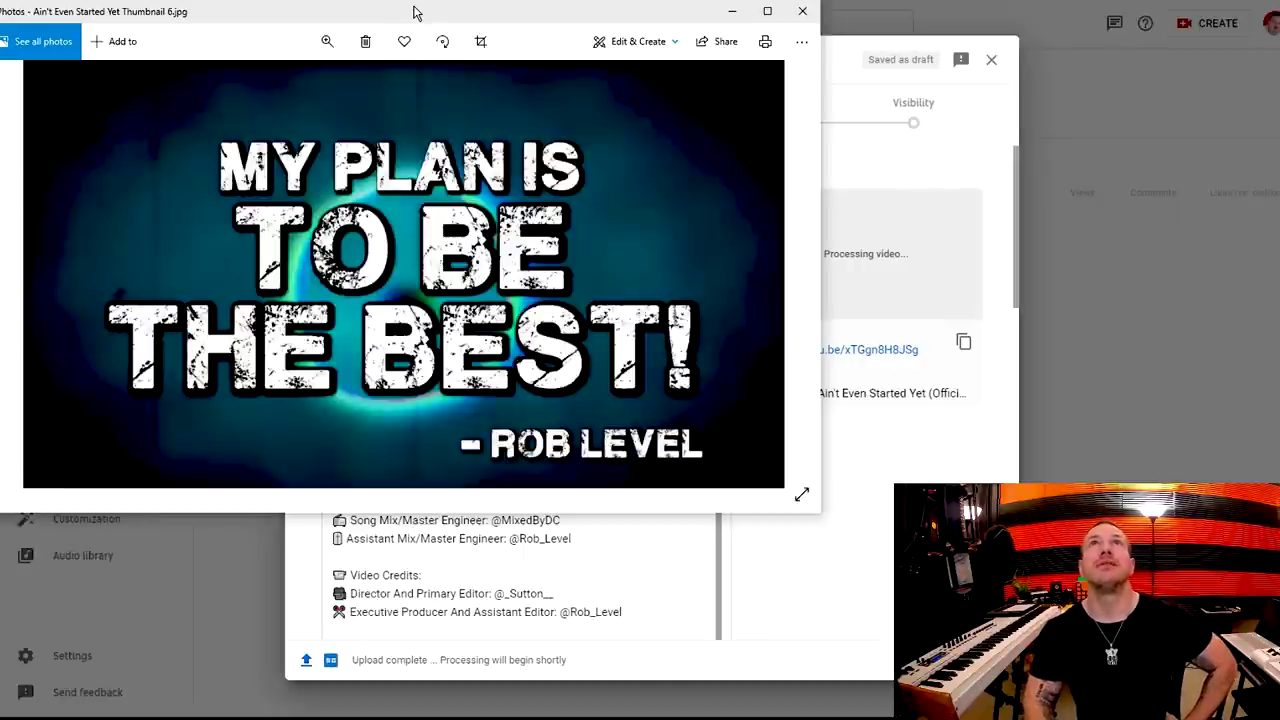
pyautogui.press('Left')
pyautogui.press('Left')
pyautogui.press('Left')
pyautogui.press('Left')
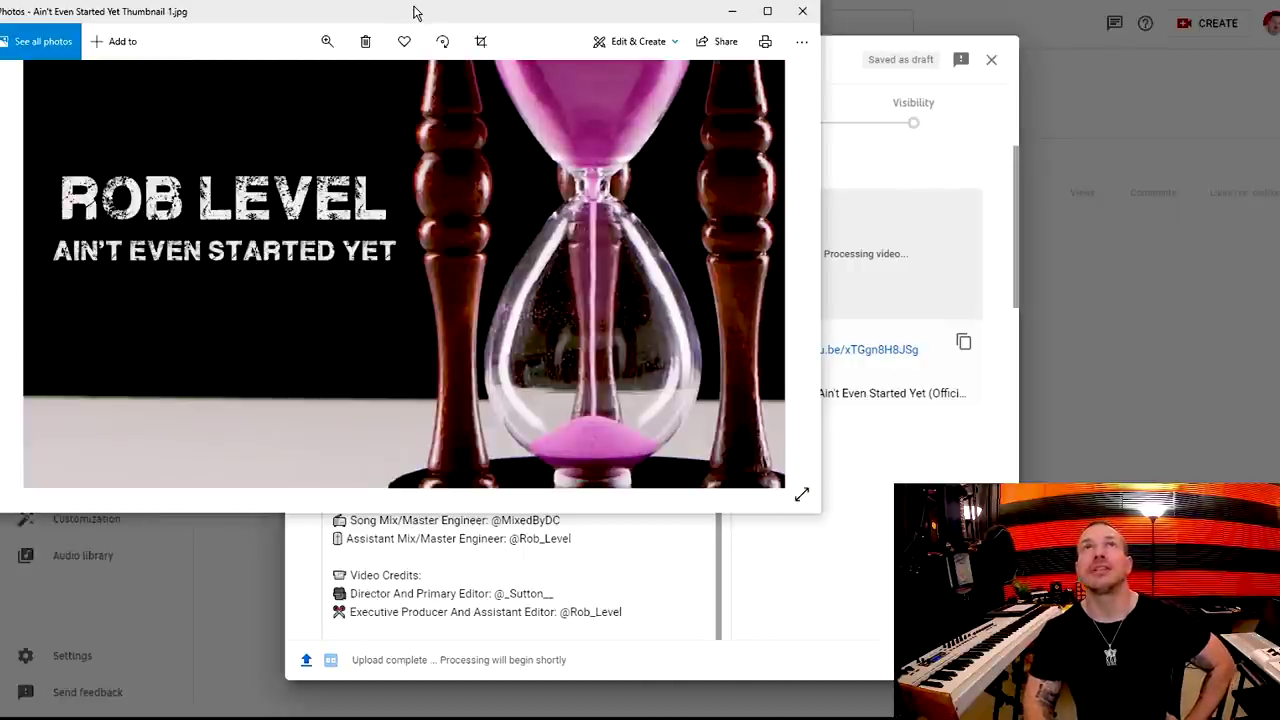
pyautogui.press('Right')
pyautogui.press('Right')
pyautogui.press('Right')
pyautogui.press('Right')
pyautogui.press('Left')
pyautogui.press('Left')
pyautogui.press('Left')
pyautogui.press('Left')
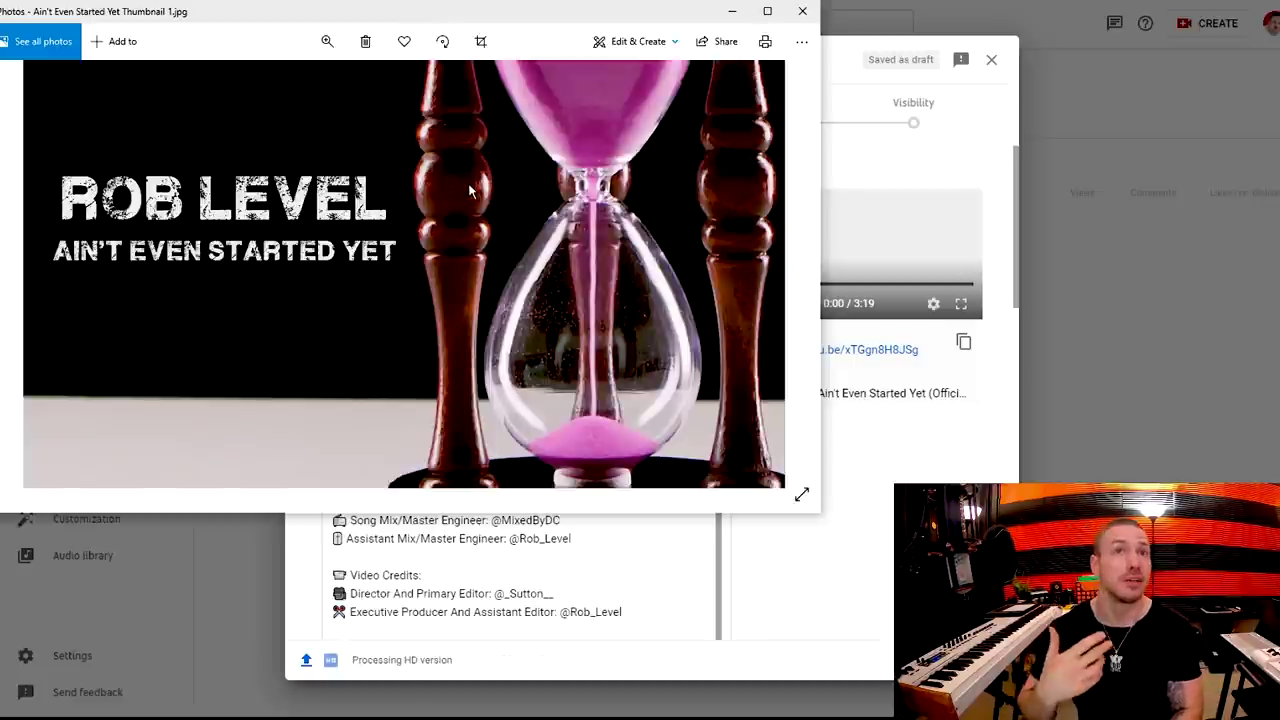
pyautogui.press('Right')
pyautogui.press('Right')
pyautogui.press('Right')
pyautogui.press('Right')
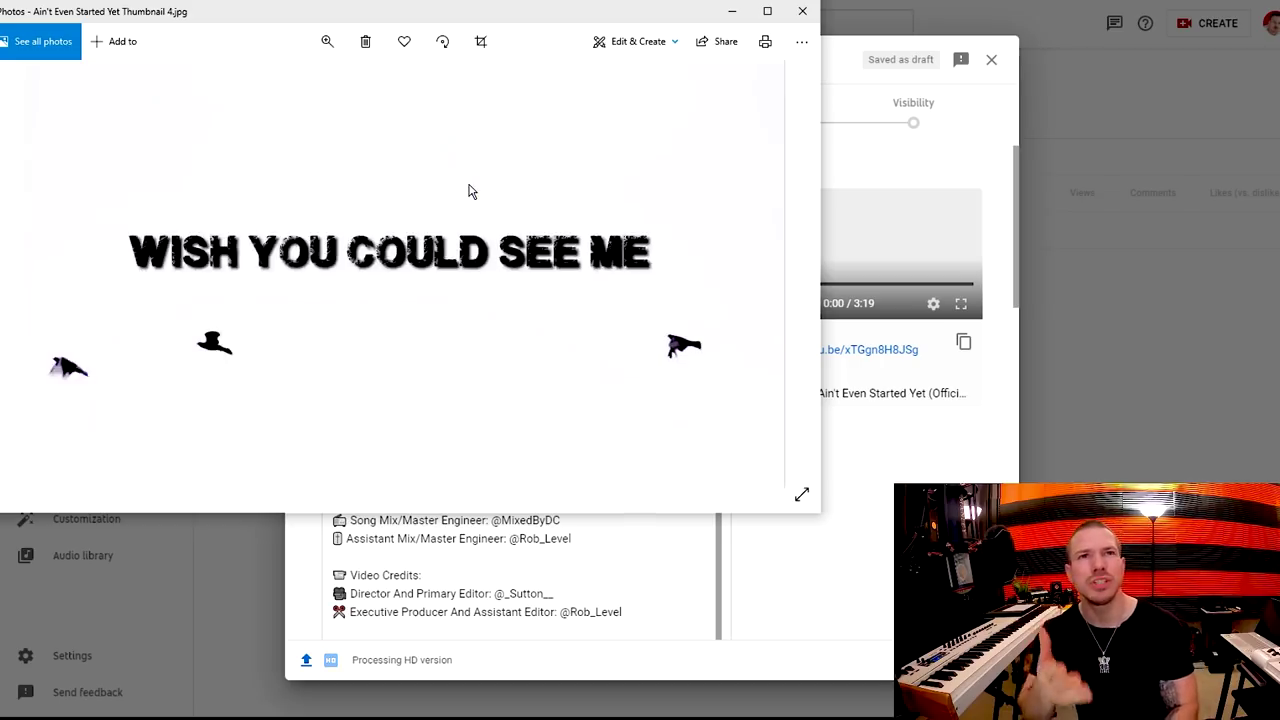
pyautogui.press('Right')
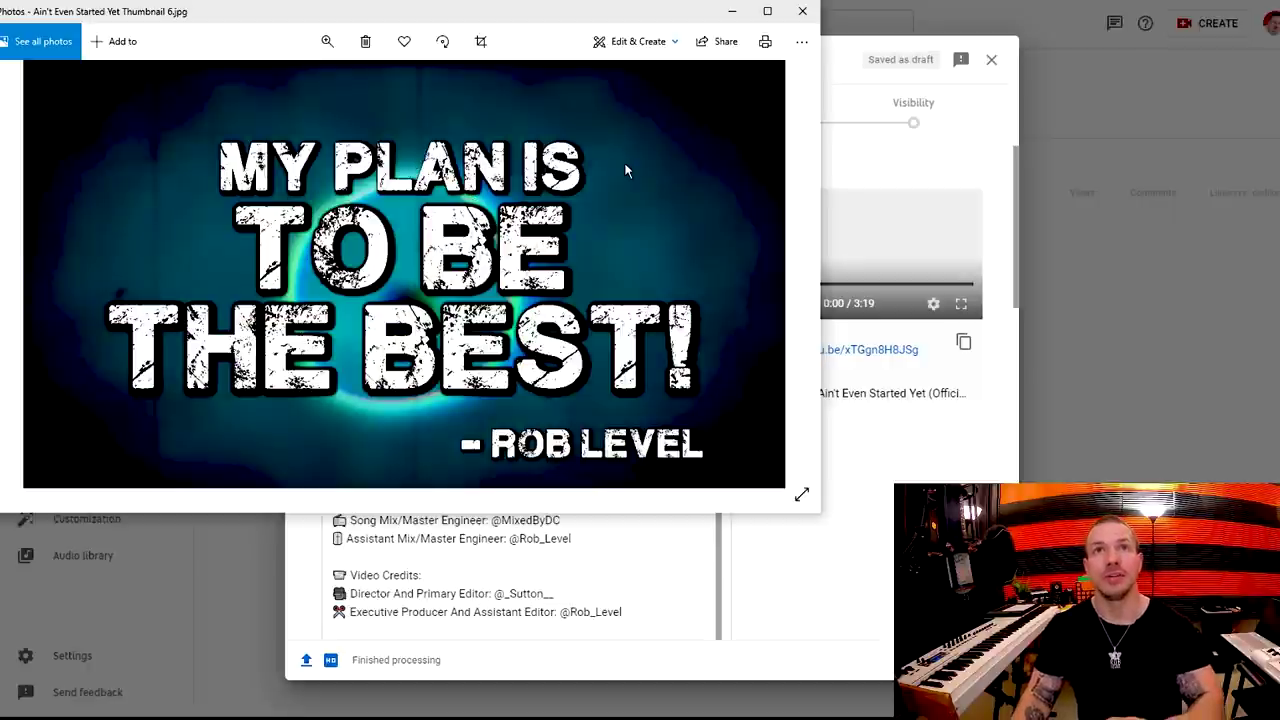
pyautogui.press('Right')
pyautogui.press('Right')
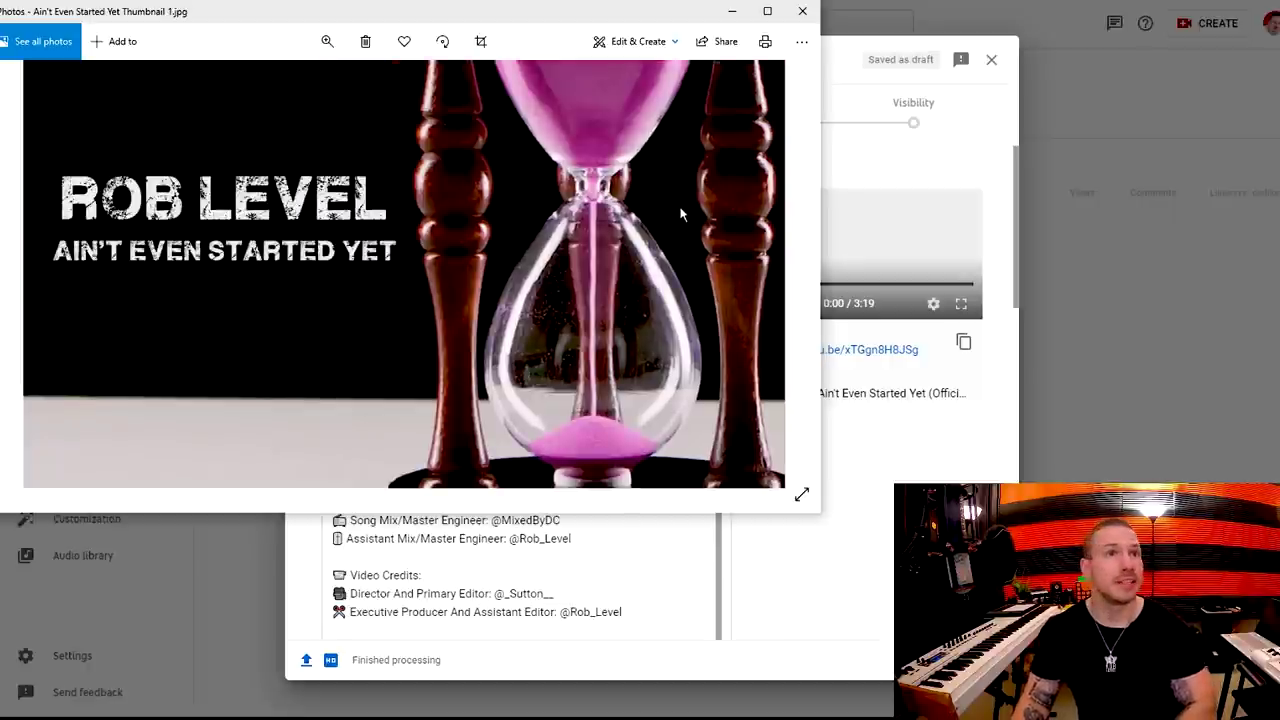
# Step: Cycle again through Thumbnails 1–6, including the When I'm Inside egg image, ending on Thumbnail 1.jpg
pyautogui.press('Right')
pyautogui.press('Right')
pyautogui.press('Right')
pyautogui.press('Right')
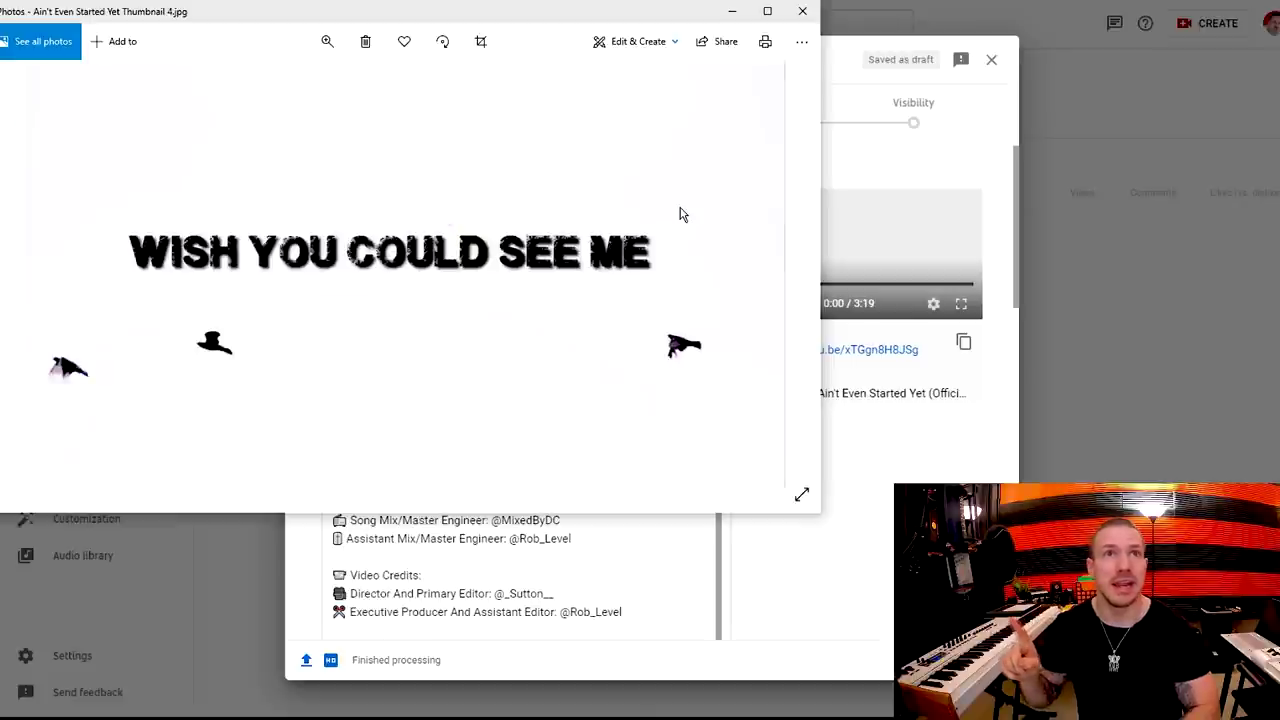
pyautogui.press('Right')
pyautogui.press('Right')
pyautogui.press('Right')
pyautogui.press('Right')
pyautogui.press('Right')
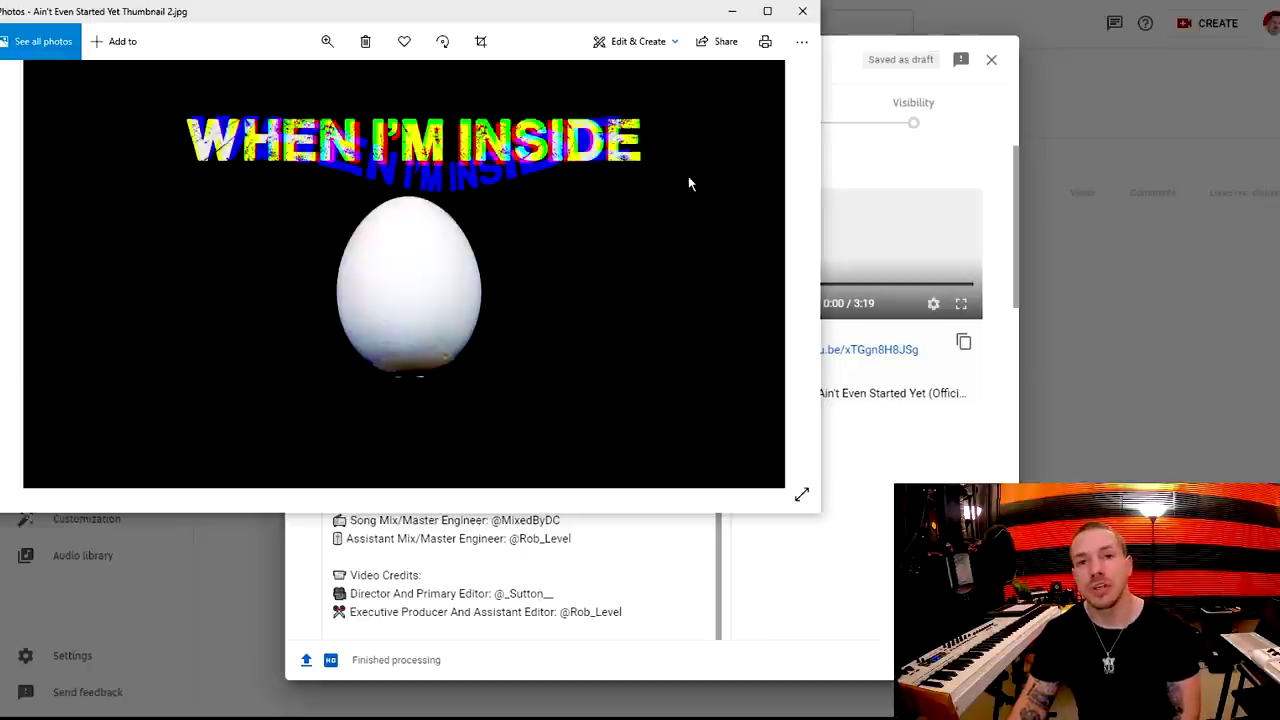
pyautogui.press('Right')
pyautogui.press('Right')
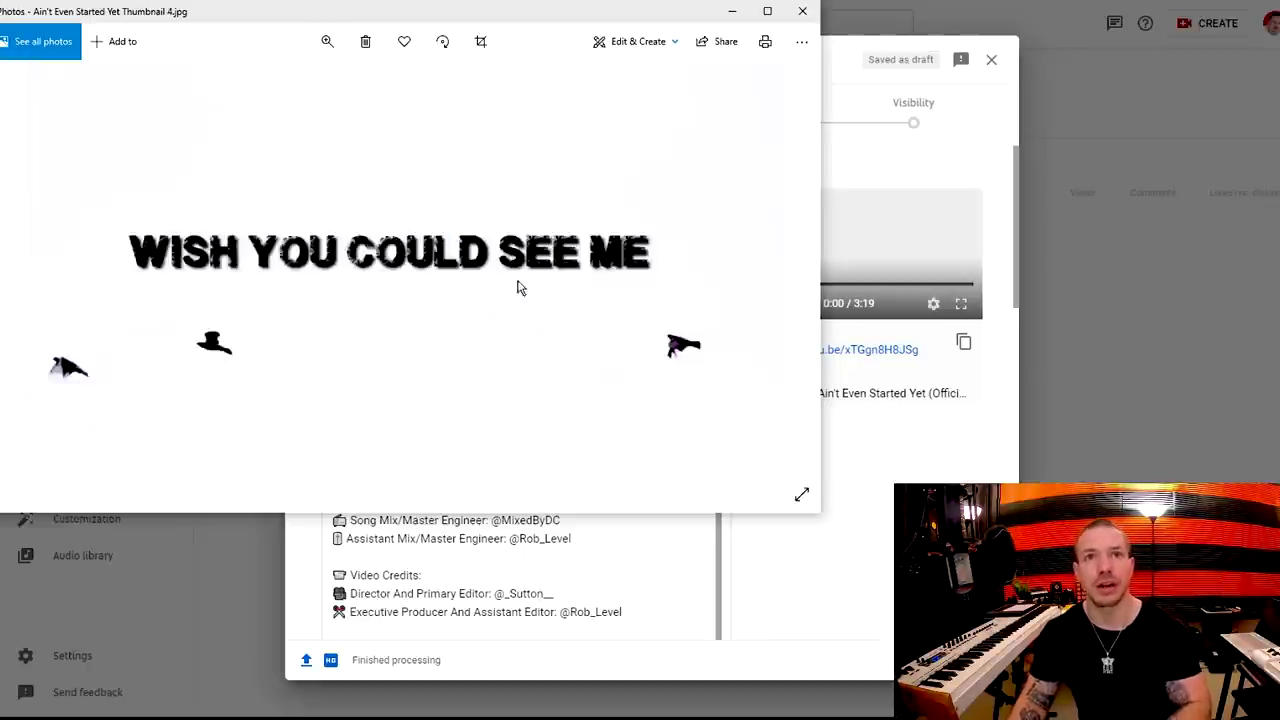
pyautogui.press('Right')
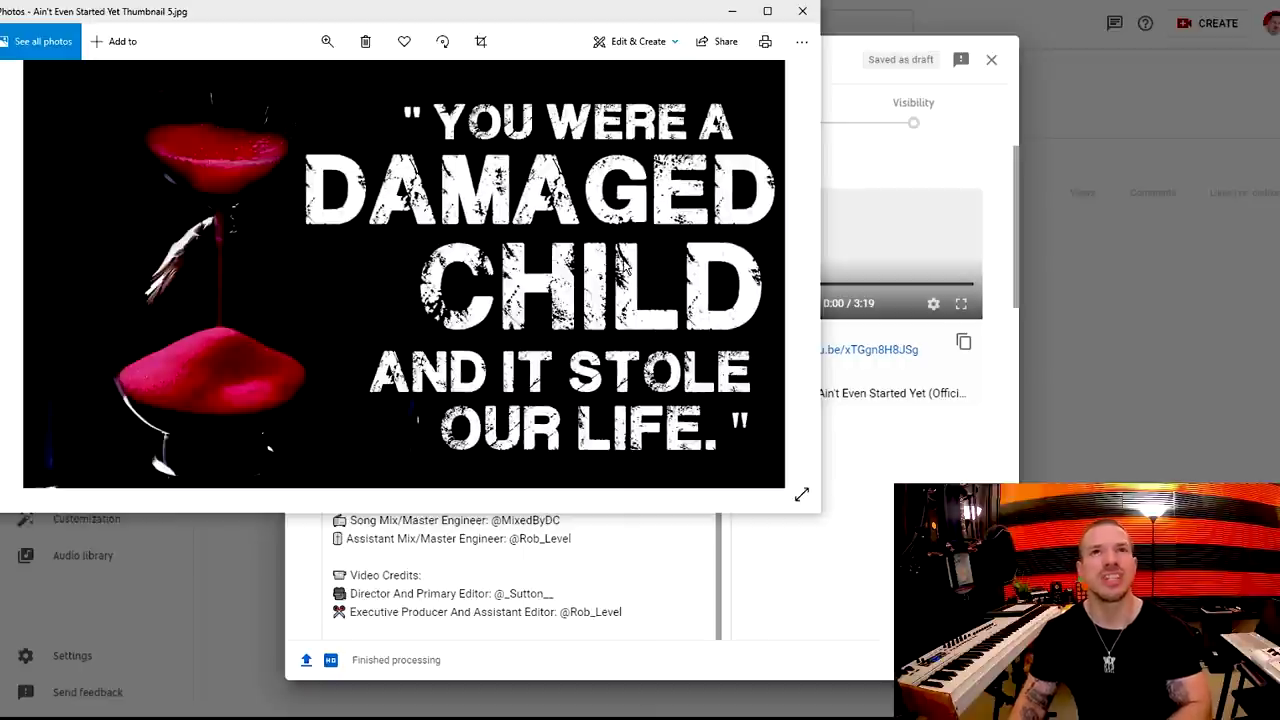
pyautogui.press('Right')
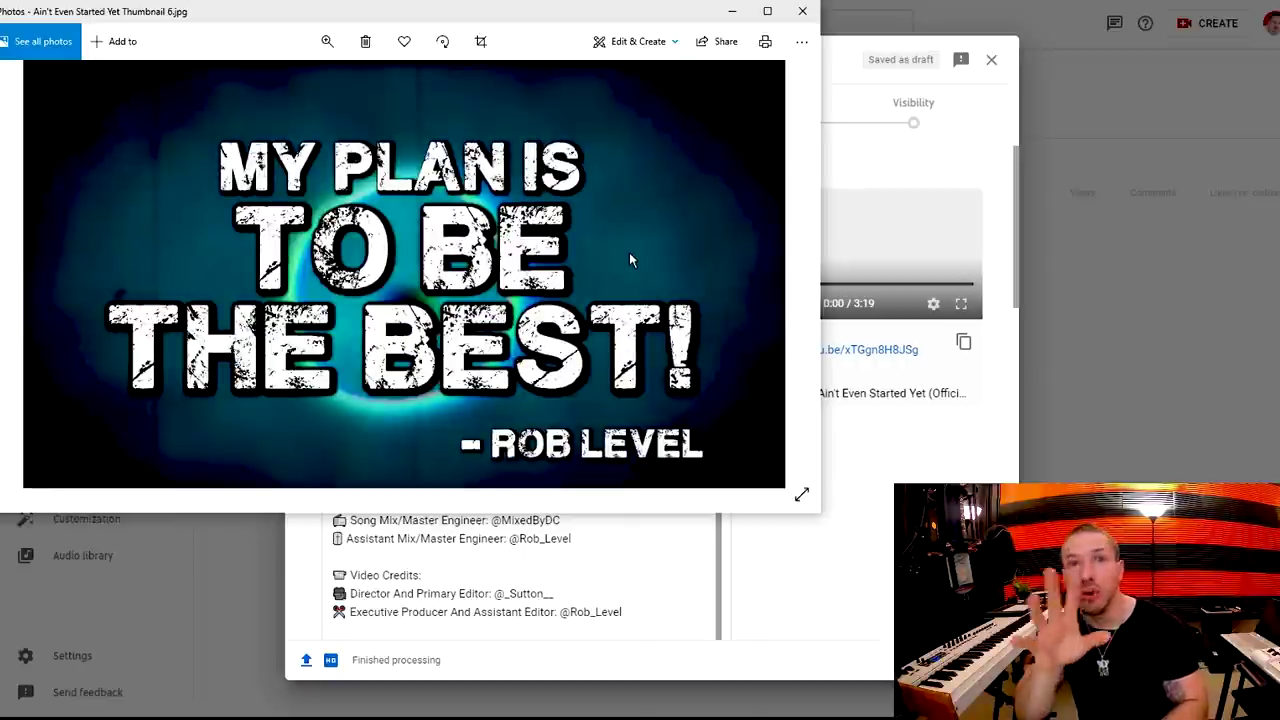
pyautogui.press('Right')
pyautogui.press('Right')
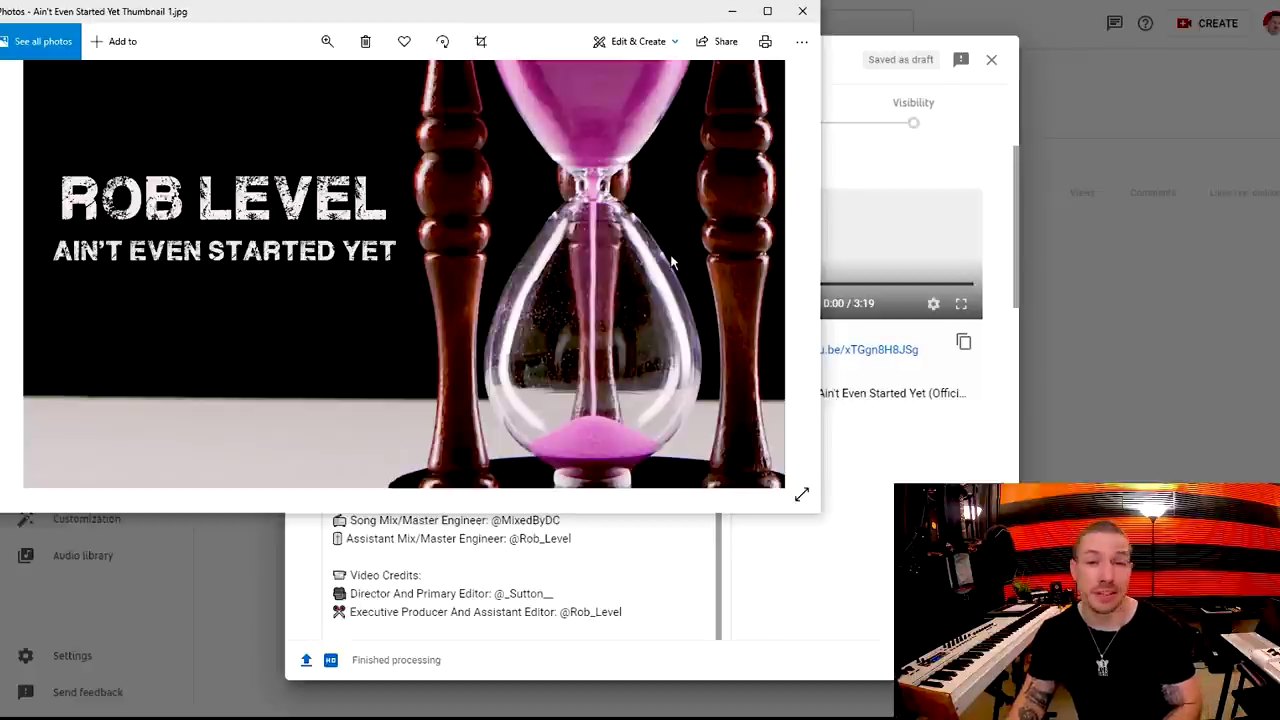
pyautogui.press('Right')
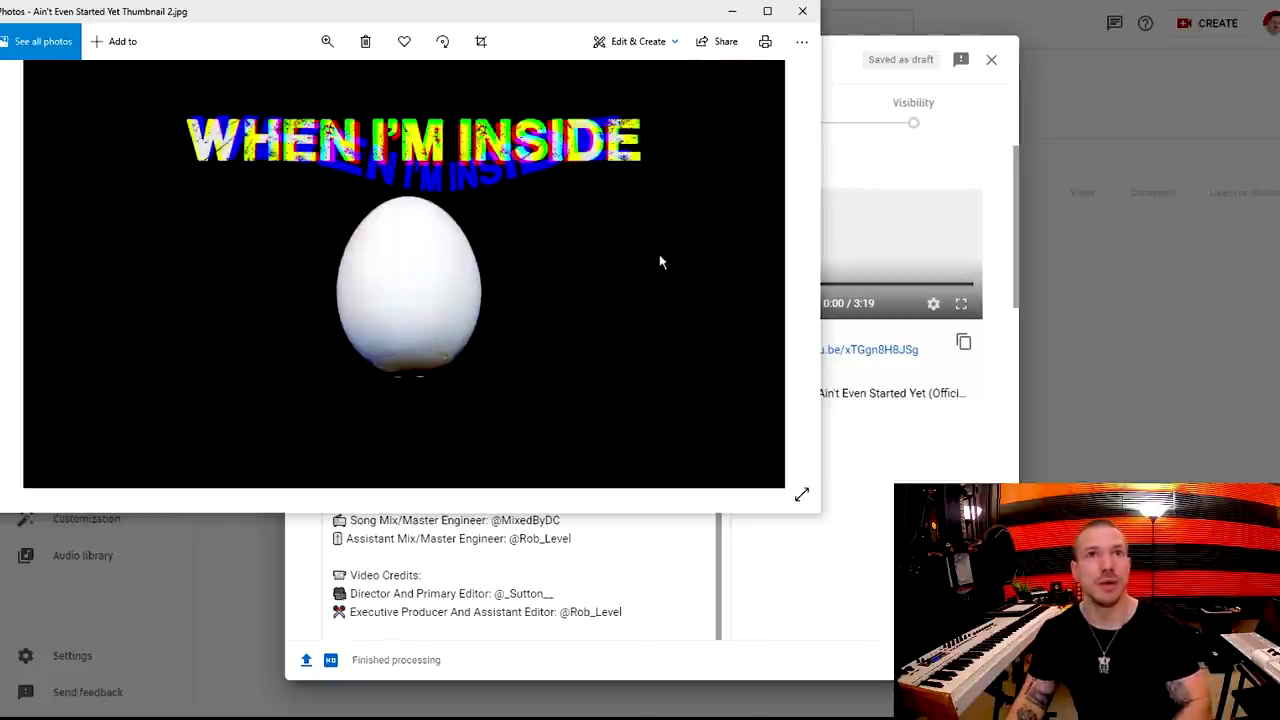
pyautogui.press('Right')
pyautogui.press('Right')
pyautogui.press('Right')
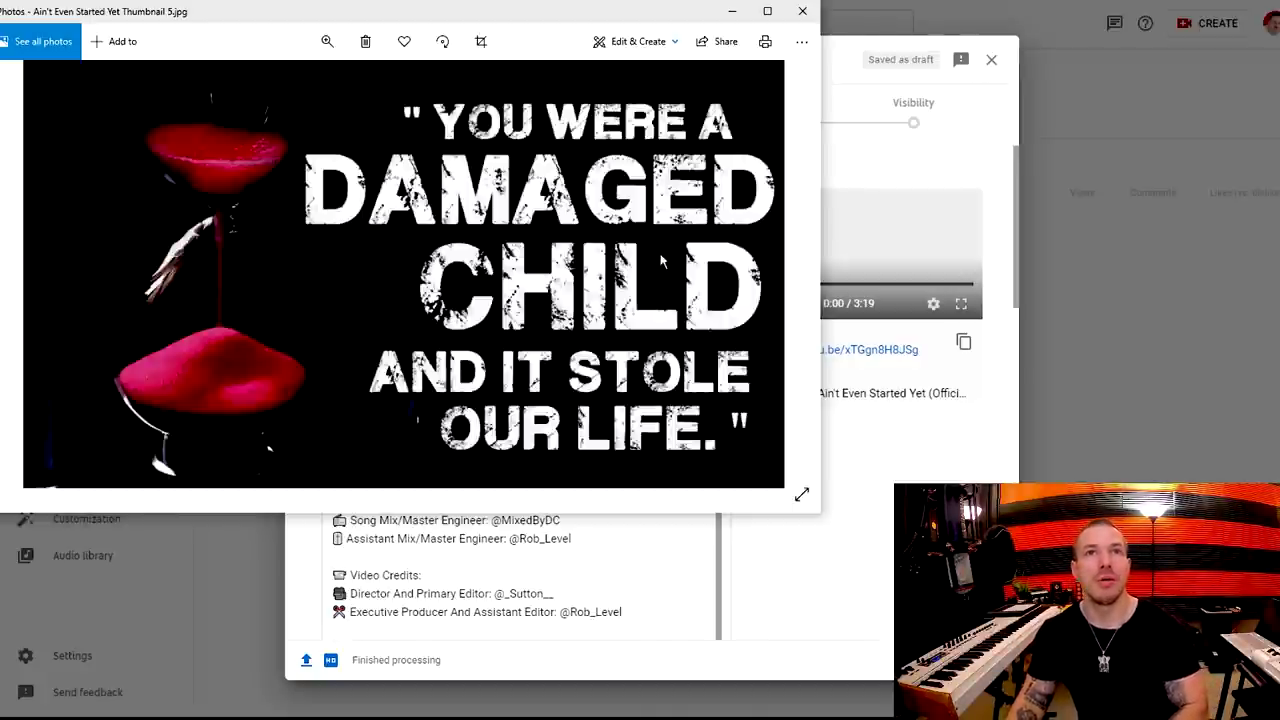
pyautogui.press('Right')
pyautogui.press('Right')
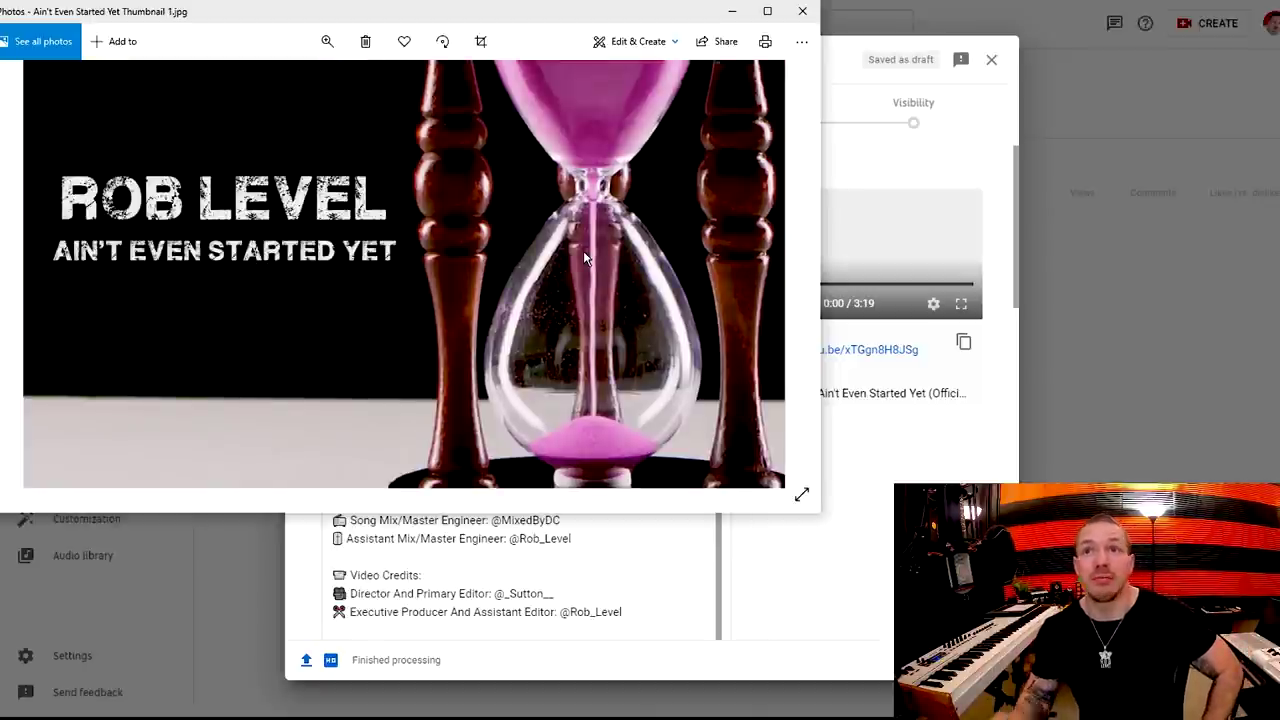
# Step: Minimize Photos and expand MORE OPTIONS in the lyric video's Details dialog
pyautogui.click(732, 11)
pyautogui.scroll(-5, 745, 488)
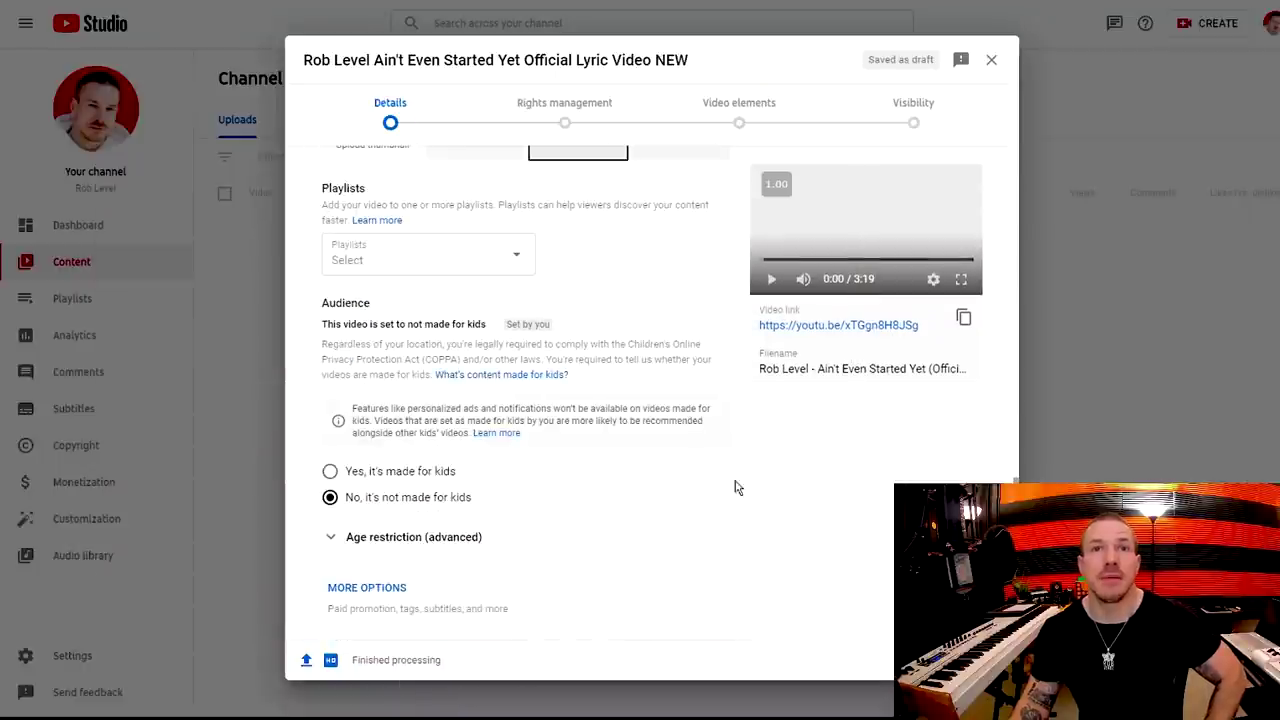
pyautogui.click(360, 590)
pyautogui.scroll(4, 570, 355)
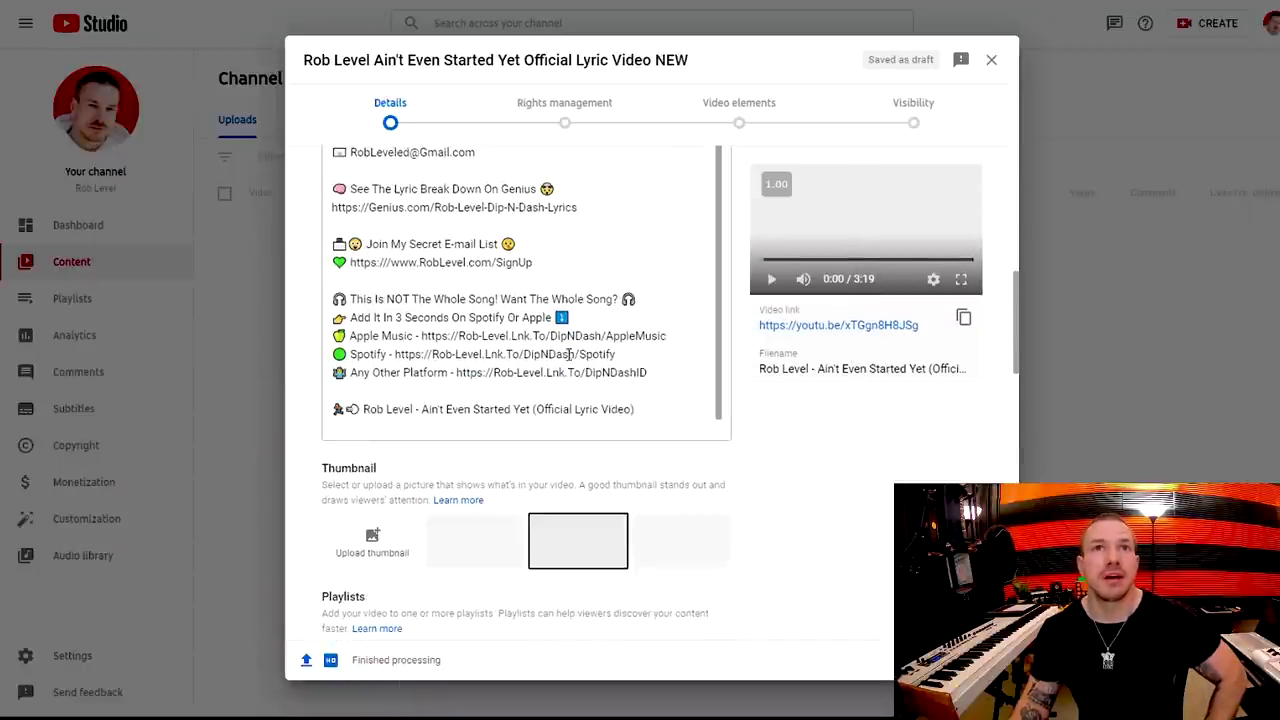
pyautogui.scroll(-1, 391, 471)
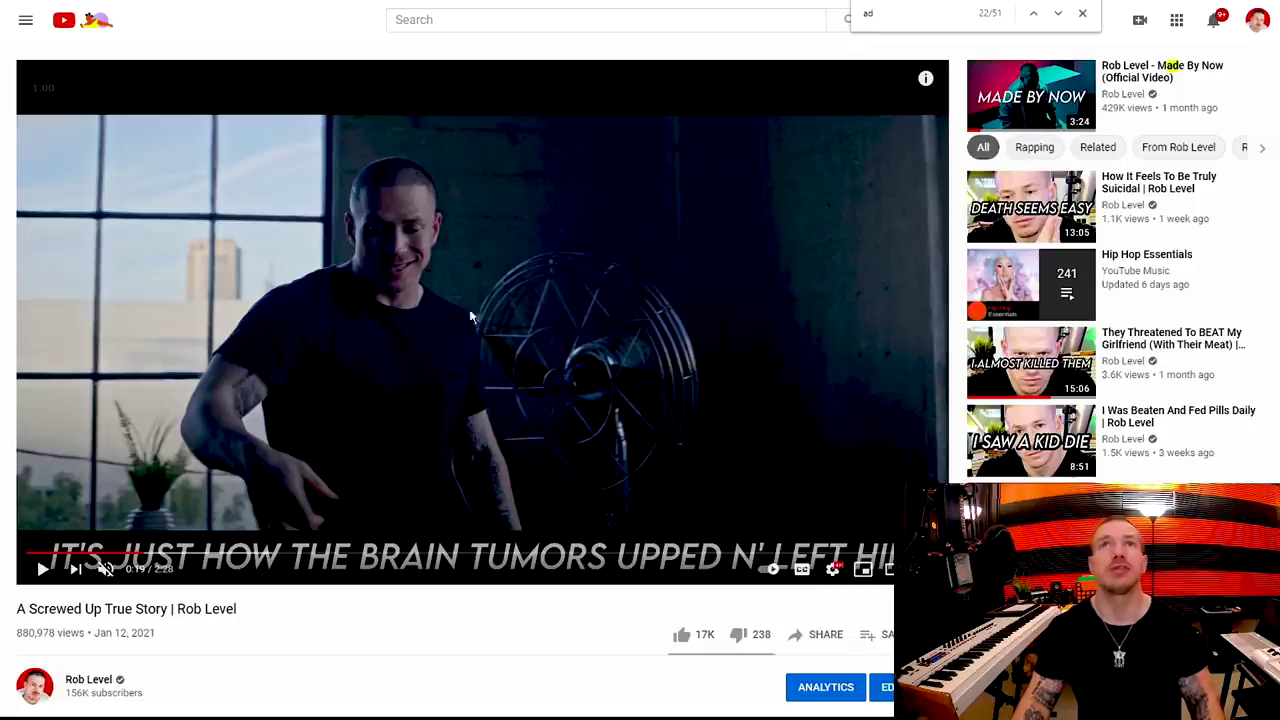
pyautogui.scroll(-4, 327, 331)
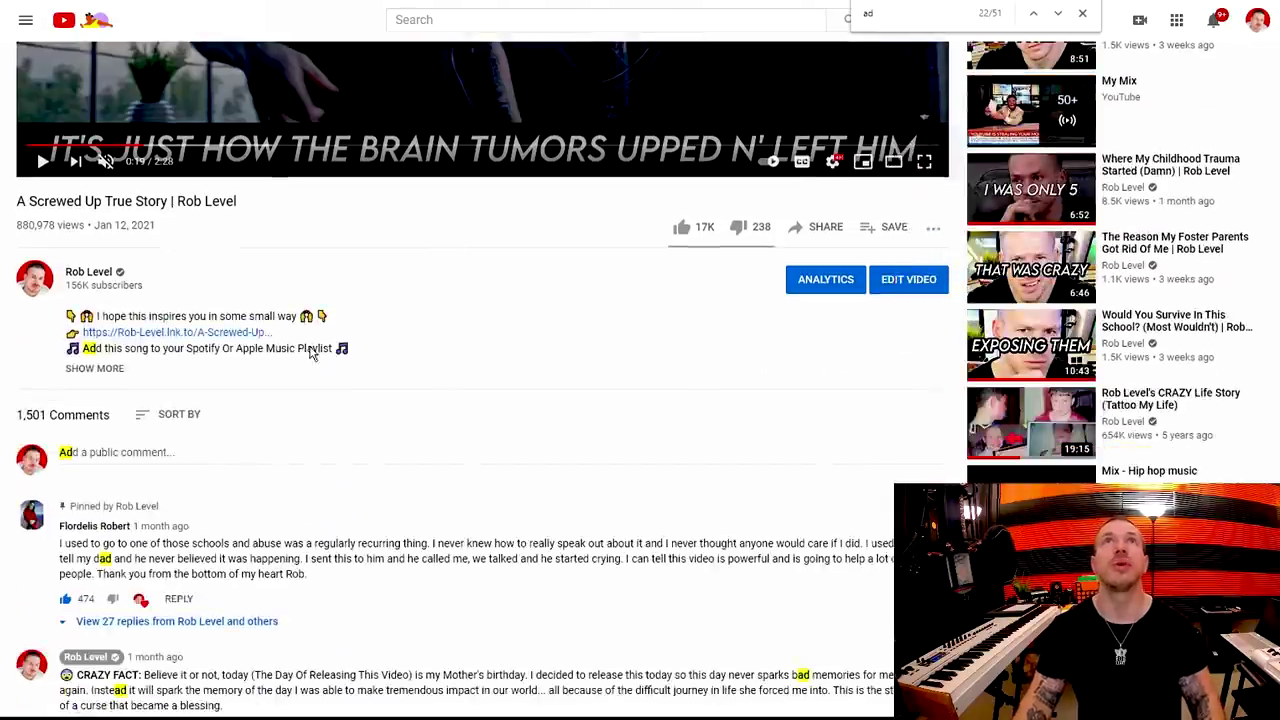
pyautogui.scroll(-1, 340, 412)
pyautogui.scroll(-3, 340, 412)
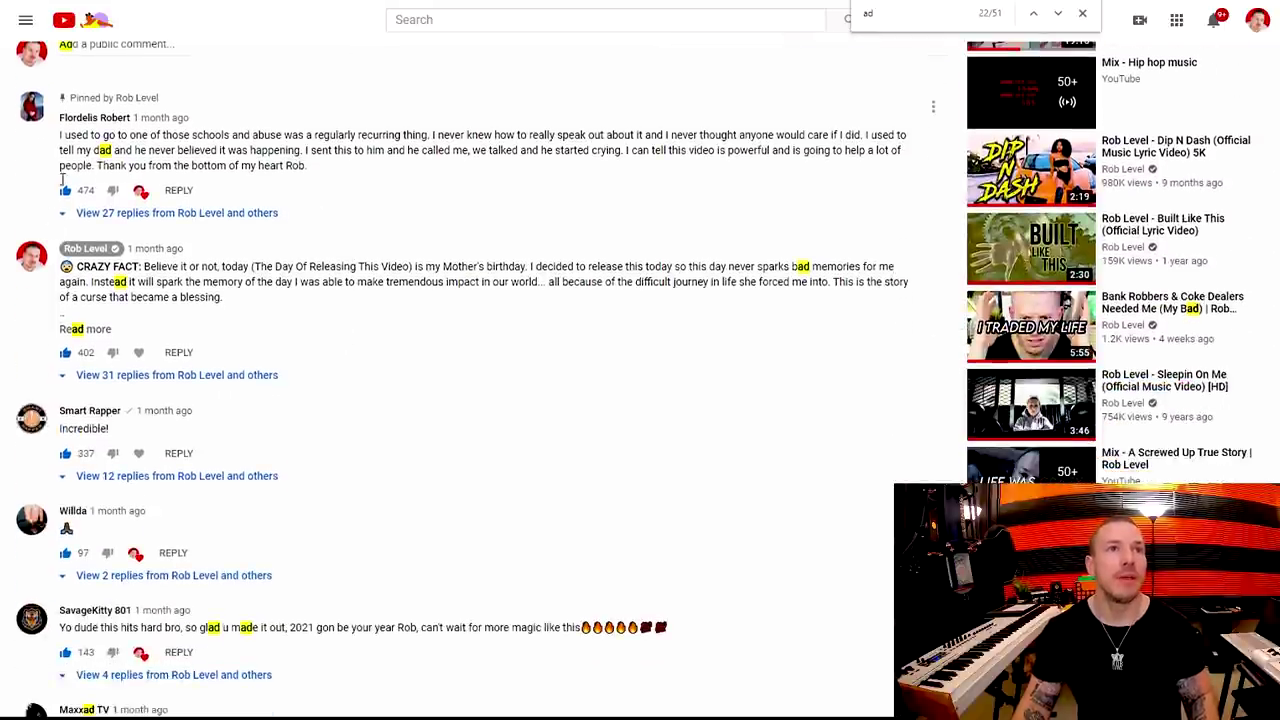
pyautogui.moveTo(74, 266); pyautogui.dragTo(329, 303)
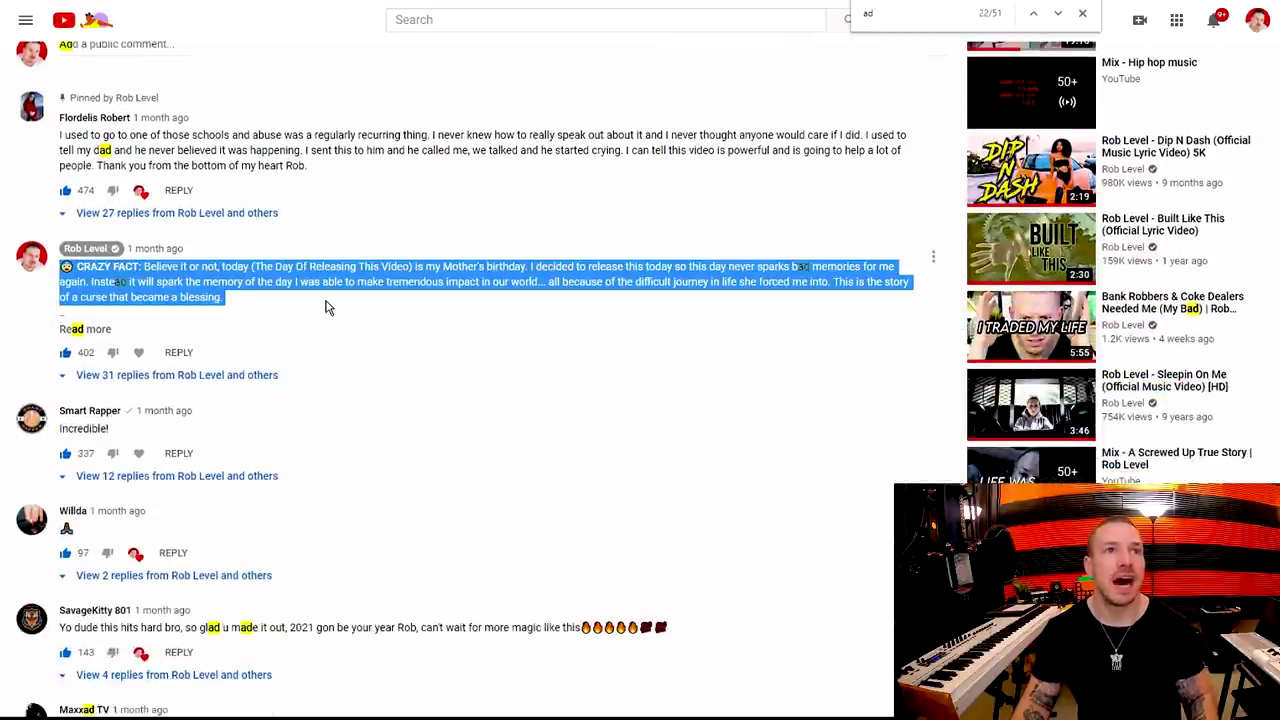
pyautogui.click(329, 303)
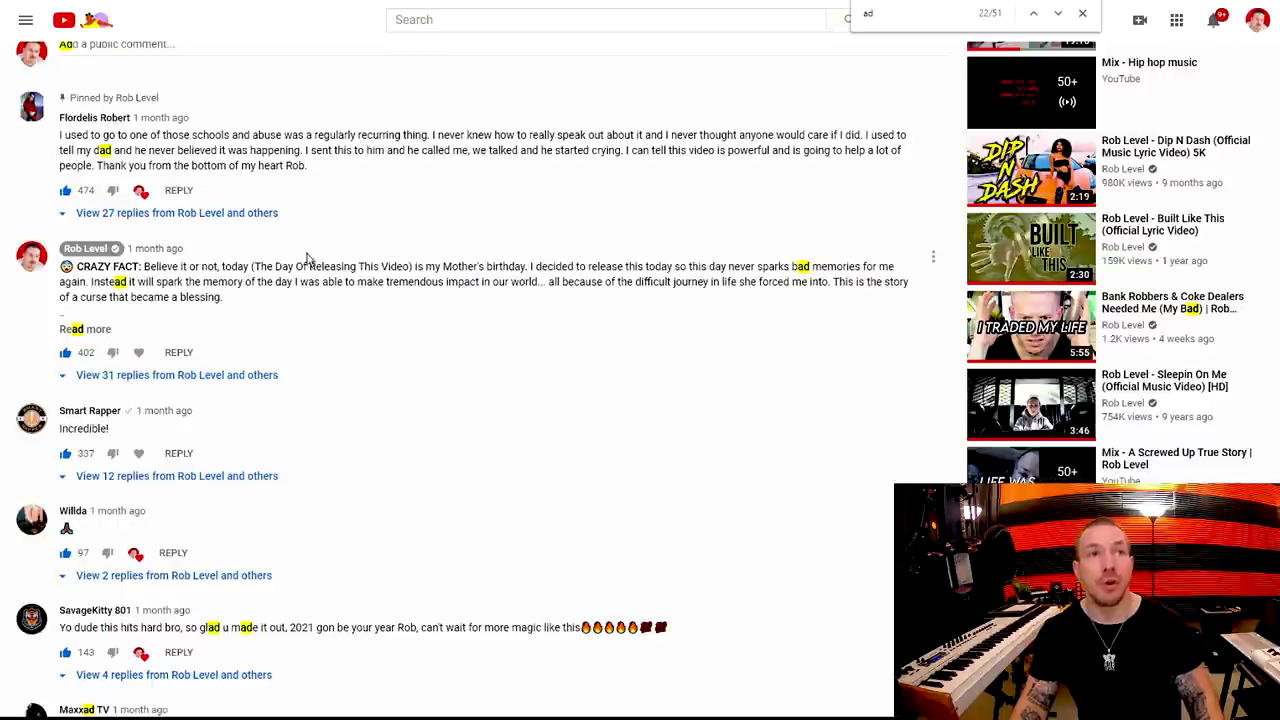
pyautogui.scroll(1, 350, 254)
pyautogui.scroll(1, 376, 390)
pyautogui.scroll(-2, 376, 390)
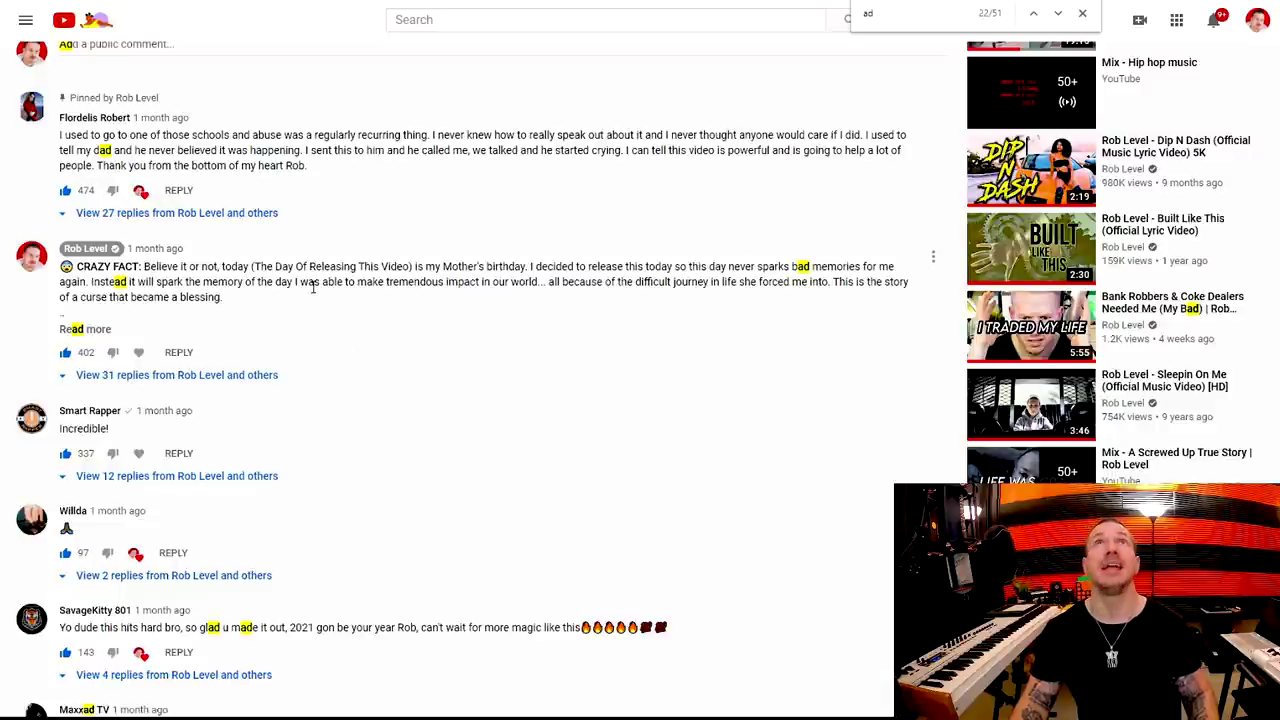
pyautogui.click(931, 260)
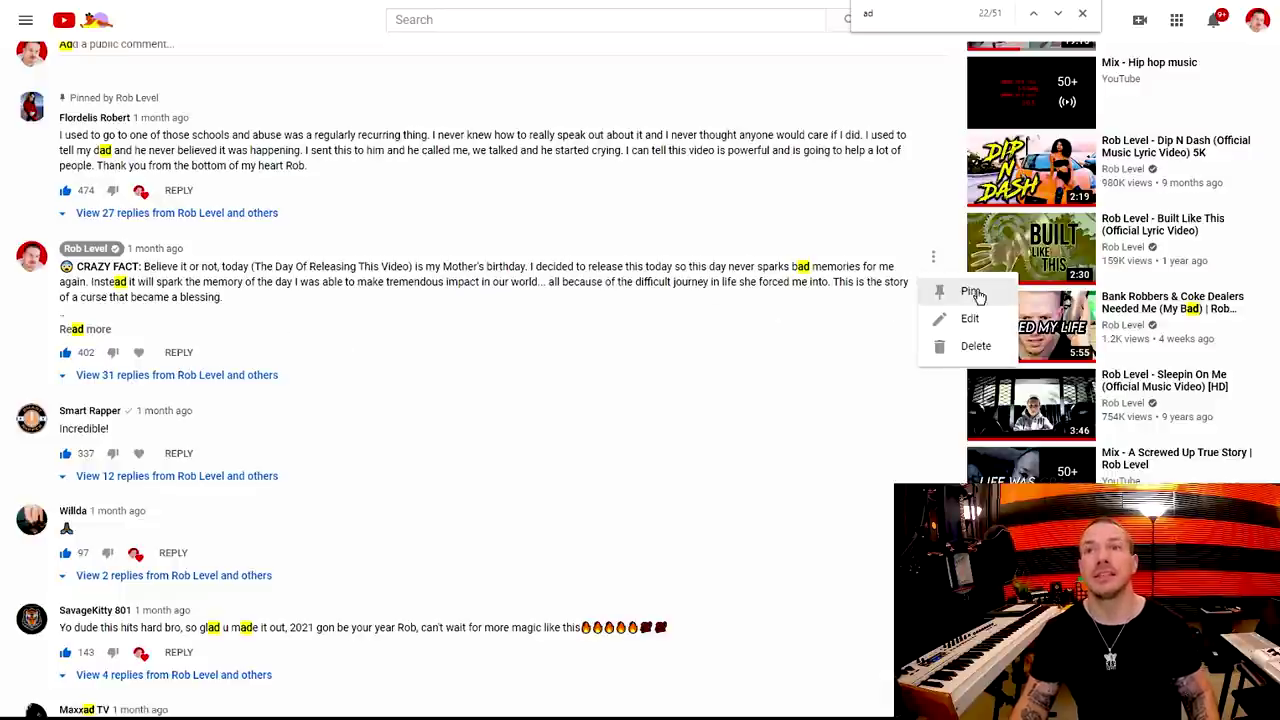
pyautogui.click(670, 310)
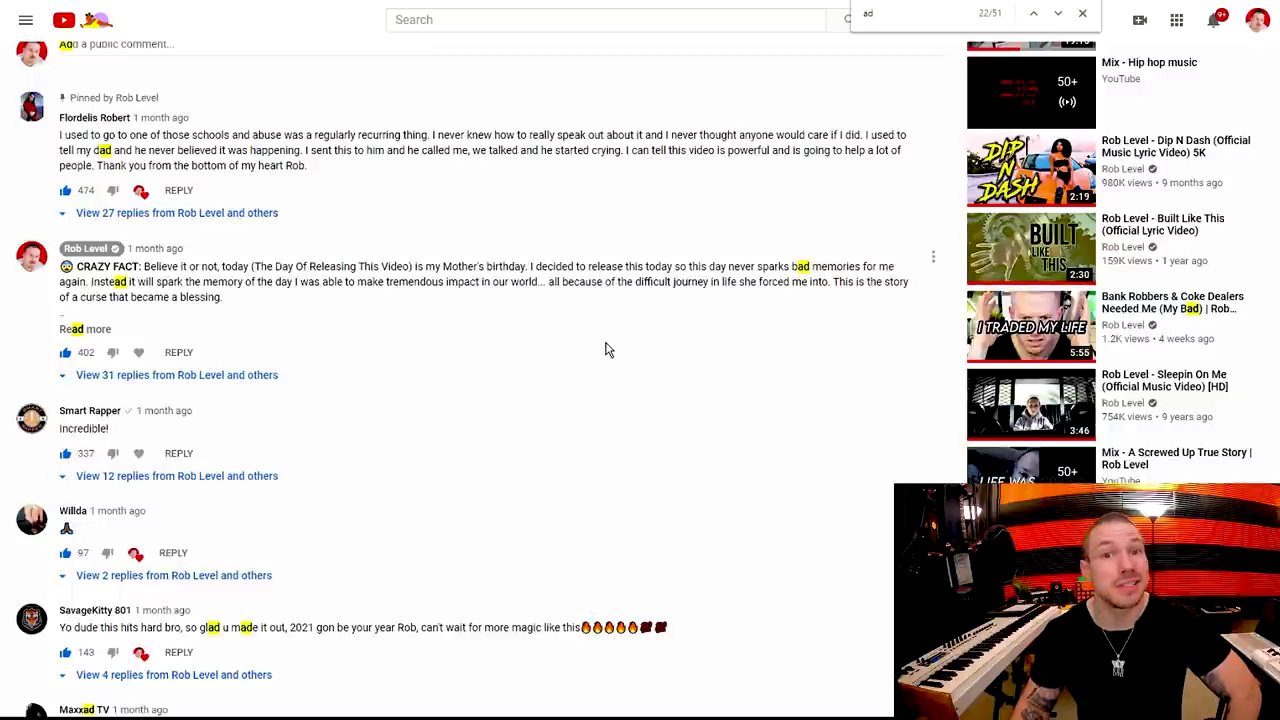
pyautogui.scroll(3, 506, 429)
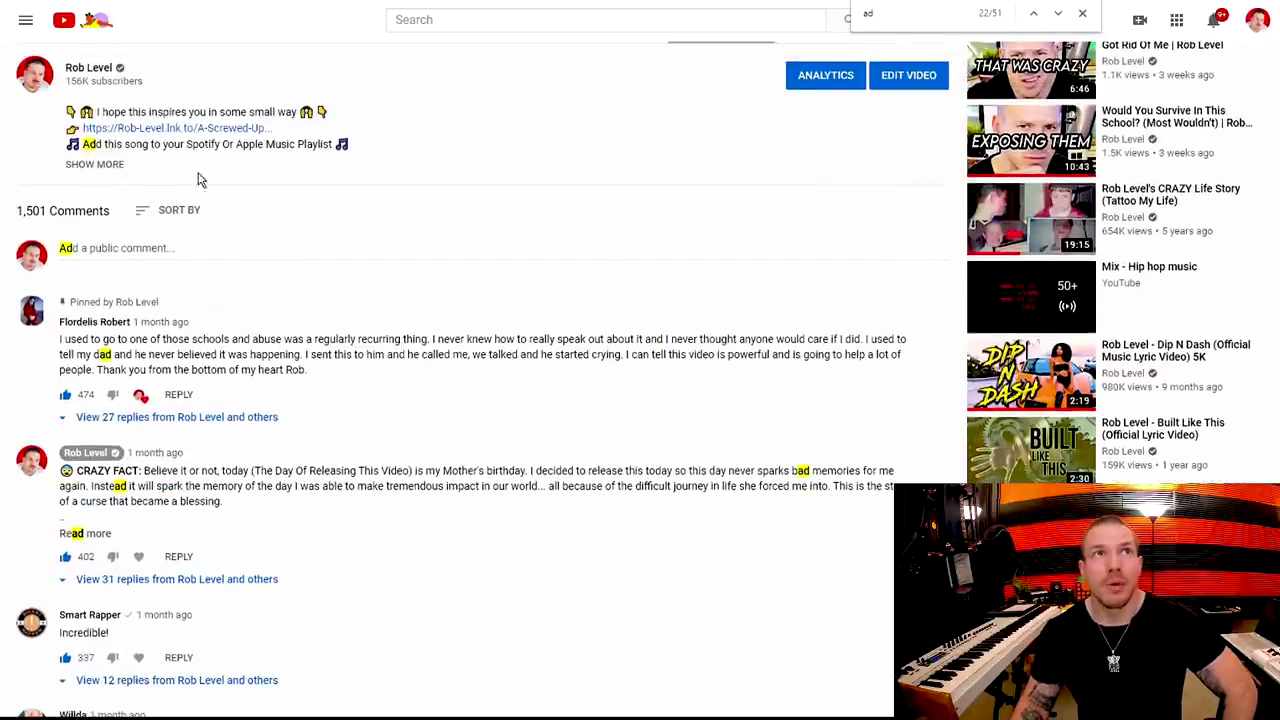
pyautogui.scroll(-2, 460, 423)
pyautogui.scroll(-2, 420, 277)
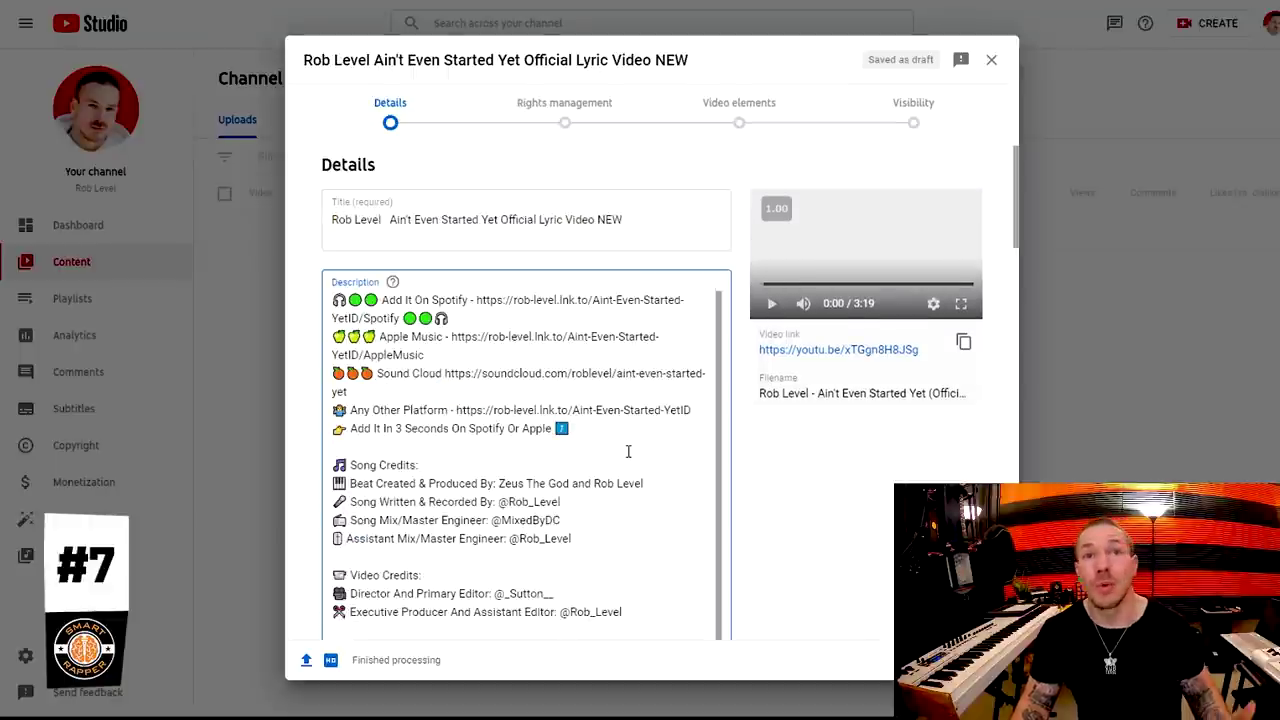
pyautogui.moveTo(575, 430); pyautogui.dragTo(335, 300)
pyautogui.click(654, 404)
pyautogui.scroll(-1, 654, 404)
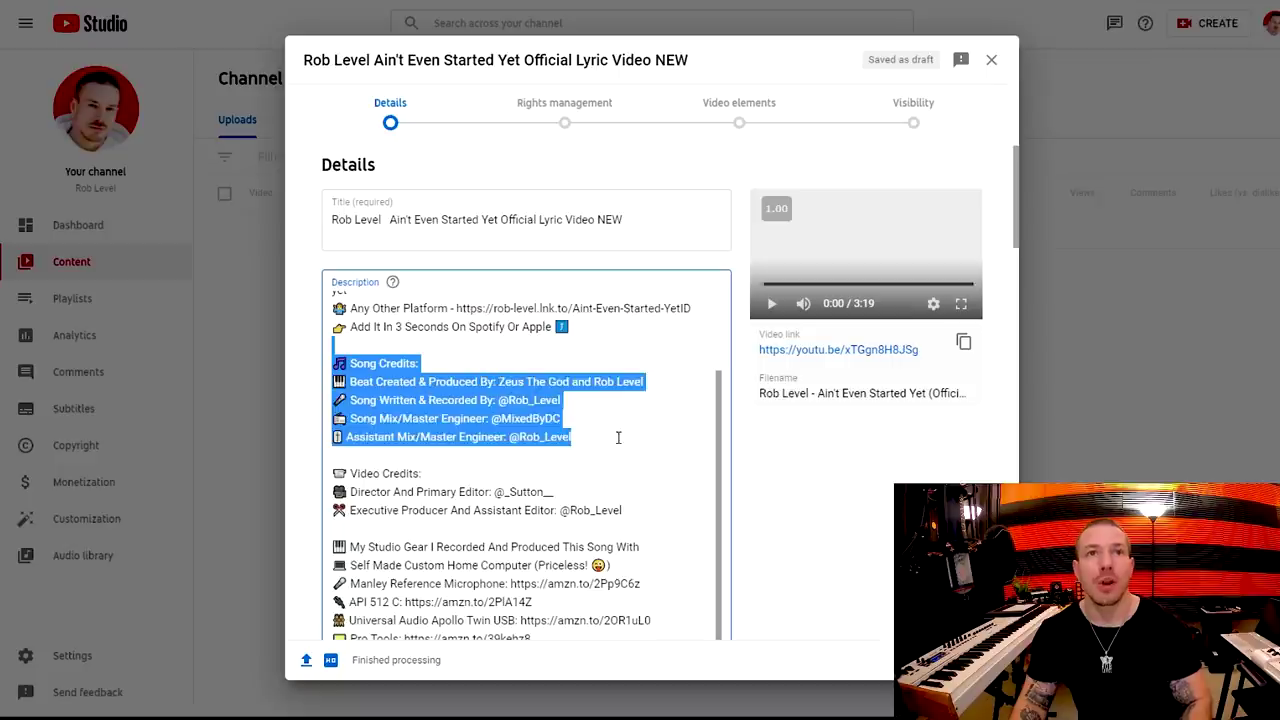
pyautogui.click(615, 432)
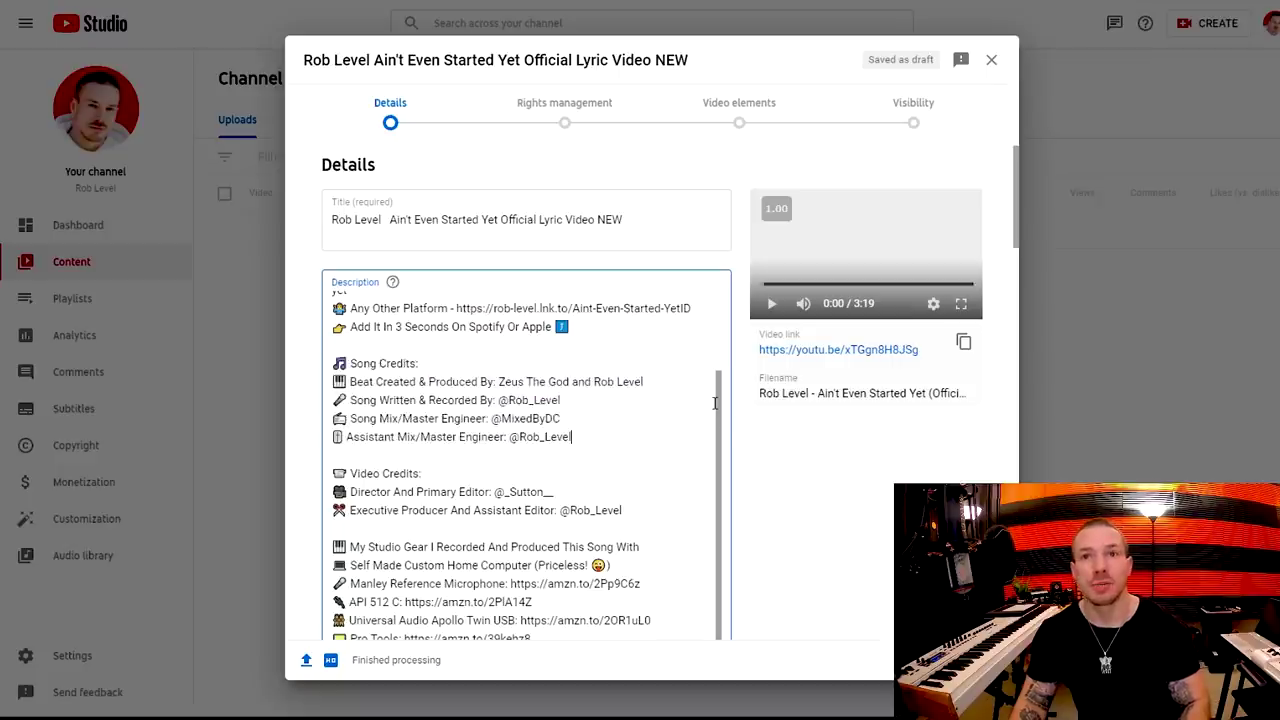
pyautogui.scroll(-1, 690, 400)
pyautogui.click(646, 400)
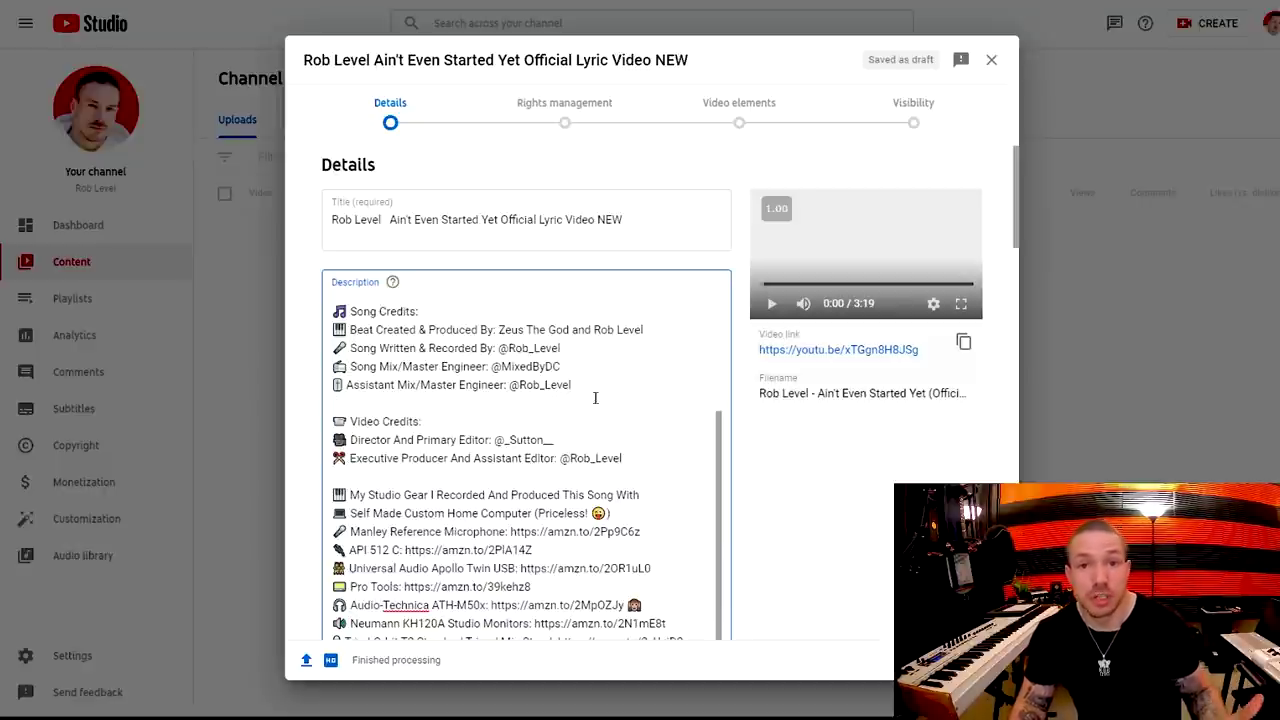
pyautogui.tripleClick(588, 336)
pyautogui.click(666, 333)
pyautogui.moveTo(666, 333); pyautogui.dragTo(300, 318)
pyautogui.click(582, 316)
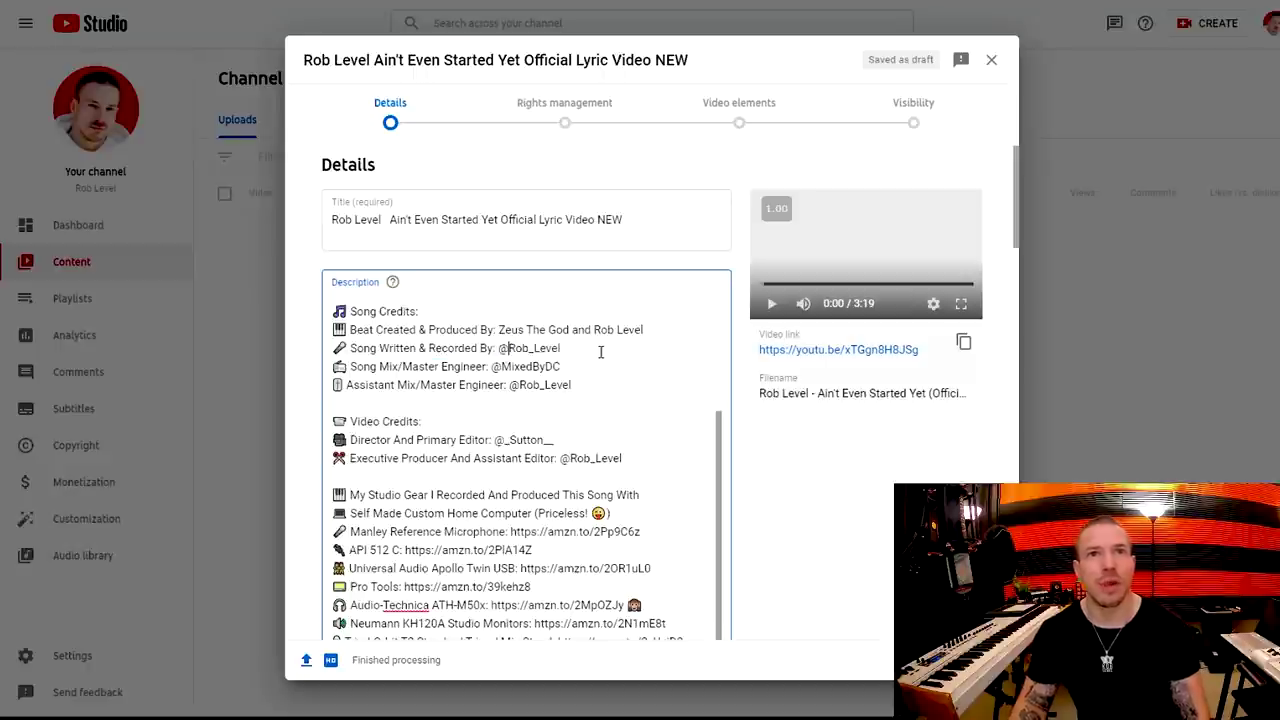
pyautogui.moveTo(600, 346); pyautogui.dragTo(330, 312)
pyautogui.click(541, 343)
pyautogui.click(620, 391)
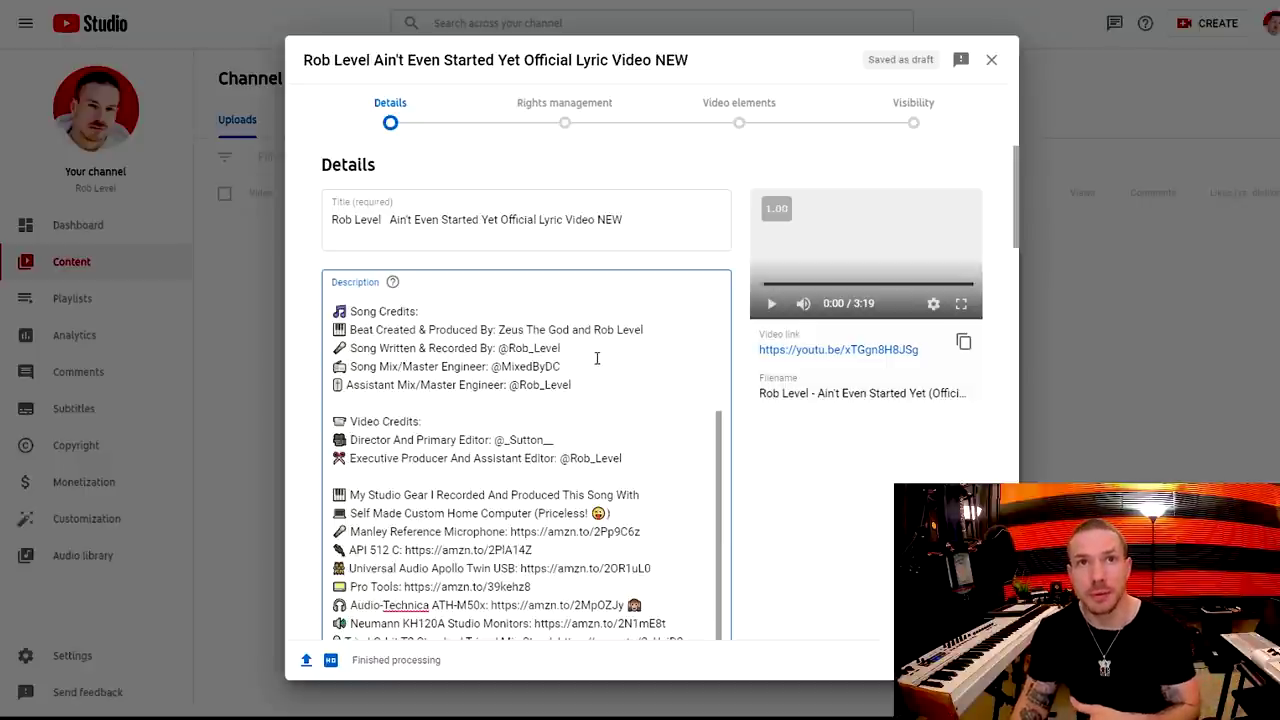
pyautogui.moveTo(528, 403); pyautogui.dragTo(684, 456)
pyautogui.click(677, 455)
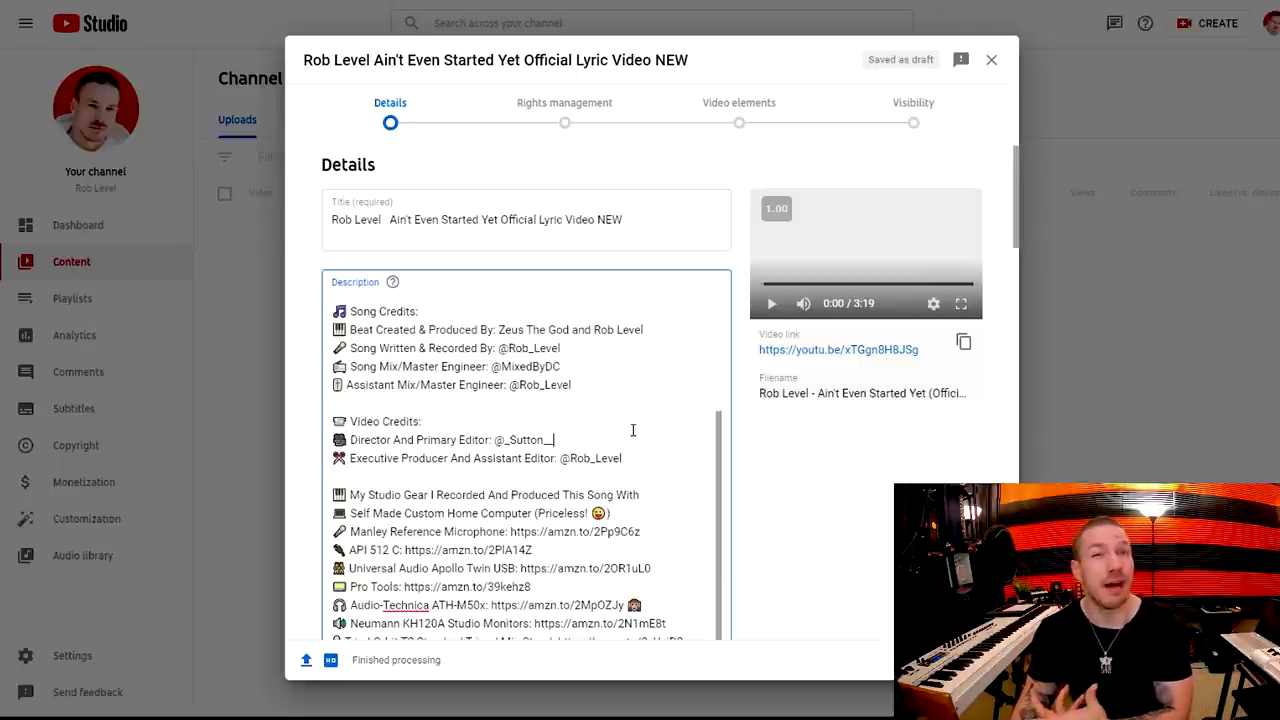
pyautogui.click(642, 455)
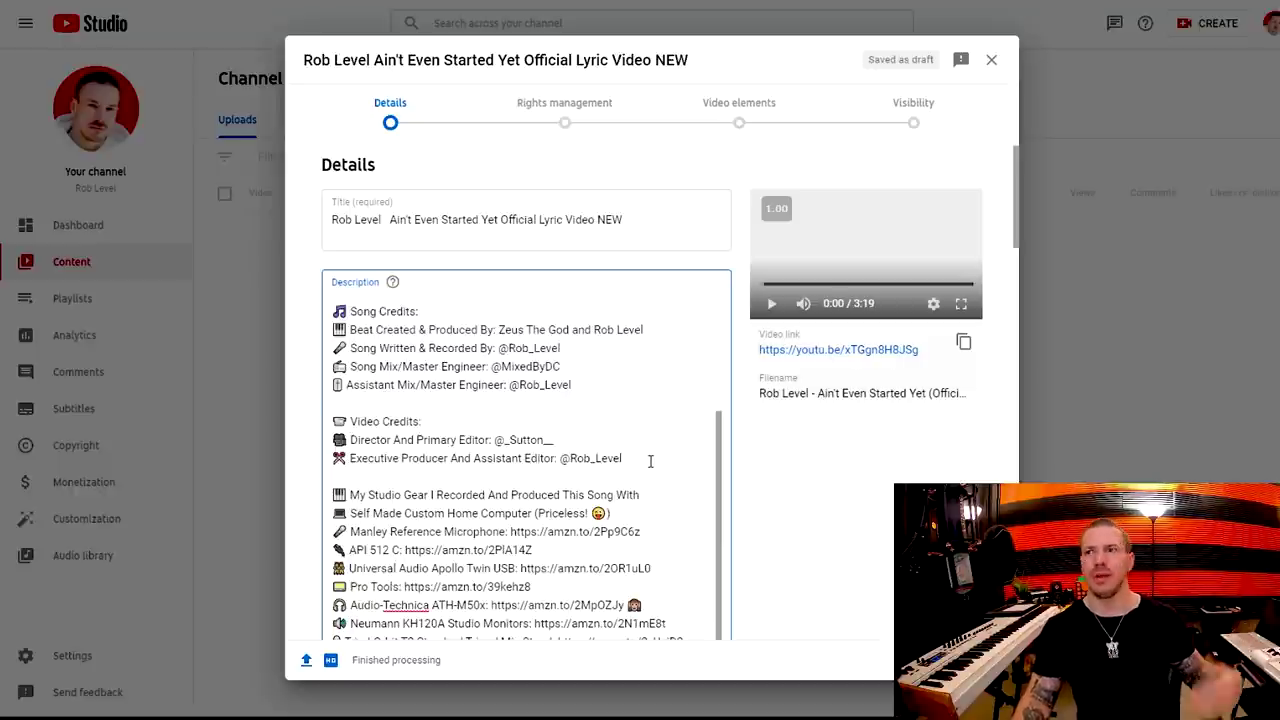
pyautogui.moveTo(648, 458); pyautogui.dragTo(332, 308)
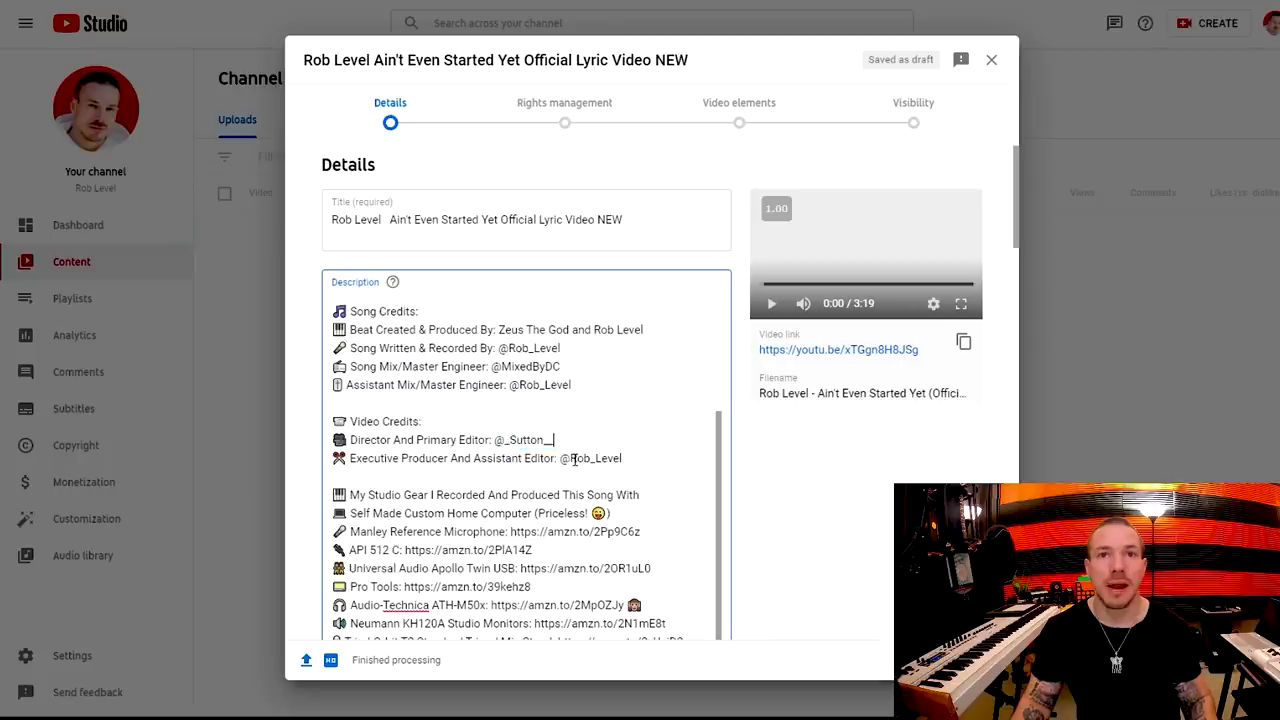
pyautogui.doubleClick(592, 458)
pyautogui.click(640, 440)
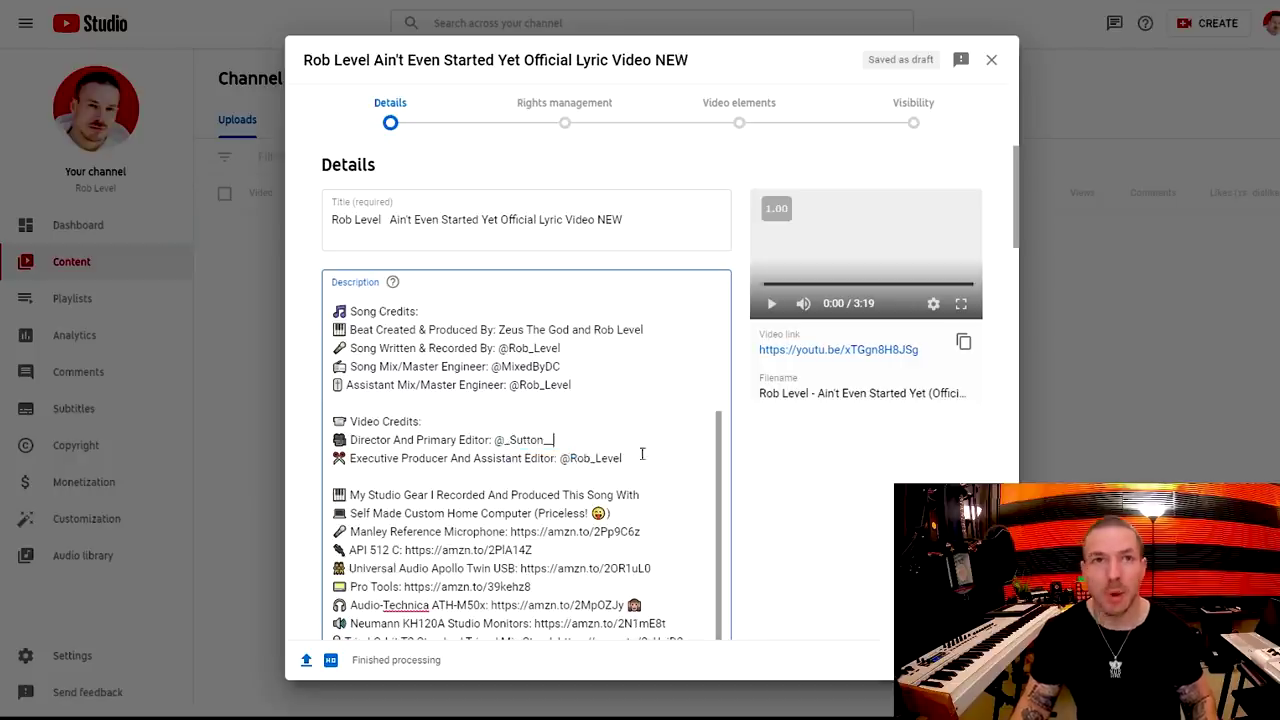
pyautogui.scroll(-1, 680, 460)
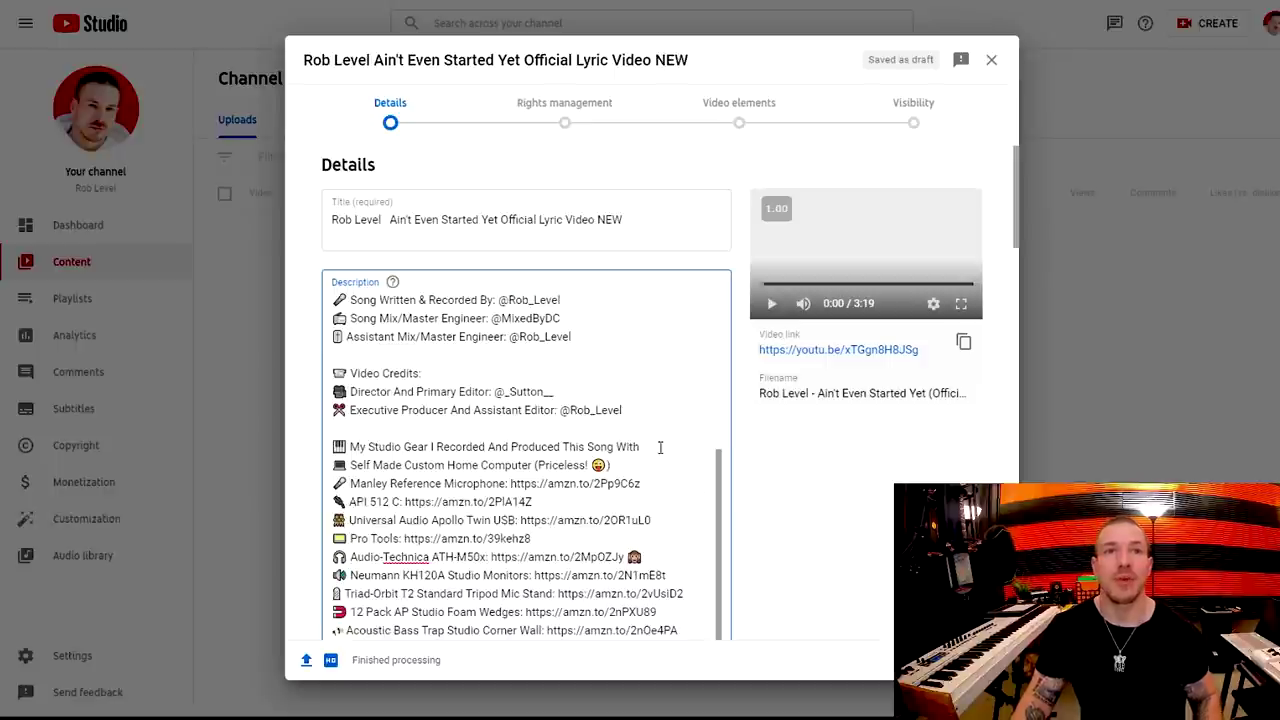
pyautogui.scroll(-2, 661, 554)
pyautogui.moveTo(340, 224); pyautogui.dragTo(636, 508)
pyautogui.click(646, 482)
pyautogui.moveTo(657, 460); pyautogui.dragTo(310, 249)
pyautogui.click(460, 224)
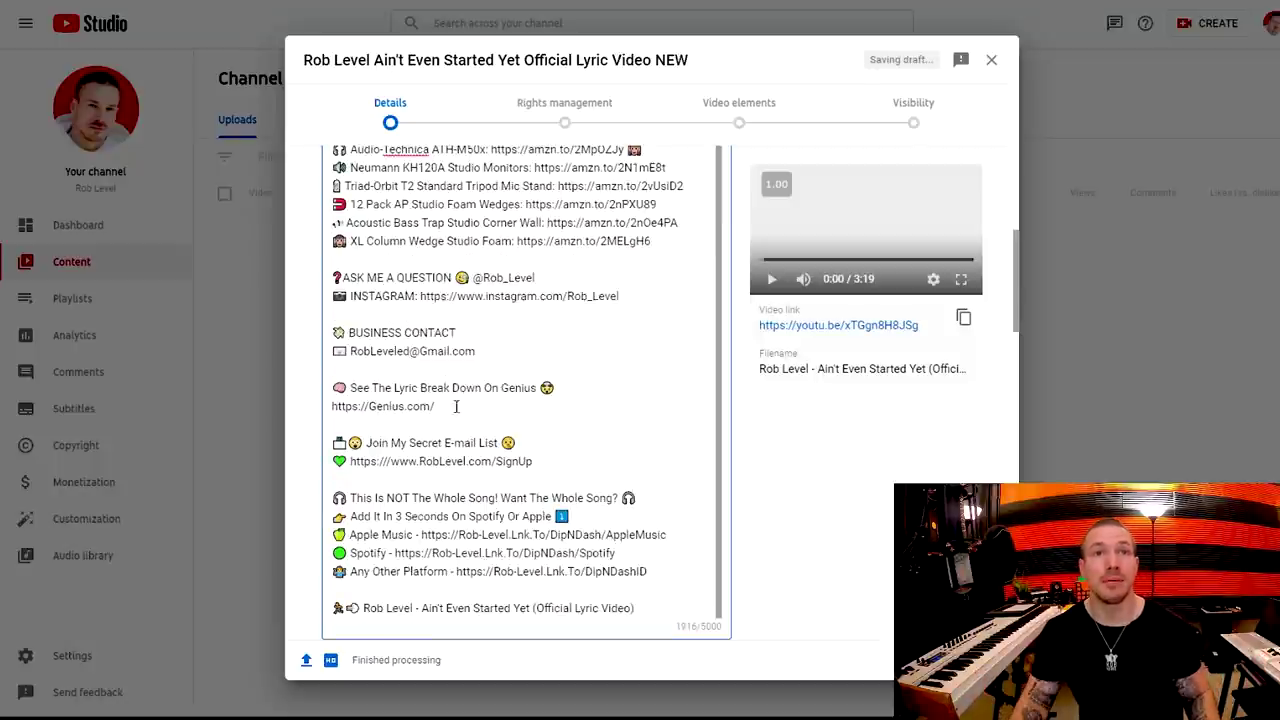
pyautogui.moveTo(548, 466); pyautogui.dragTo(338, 452)
pyautogui.click(532, 442)
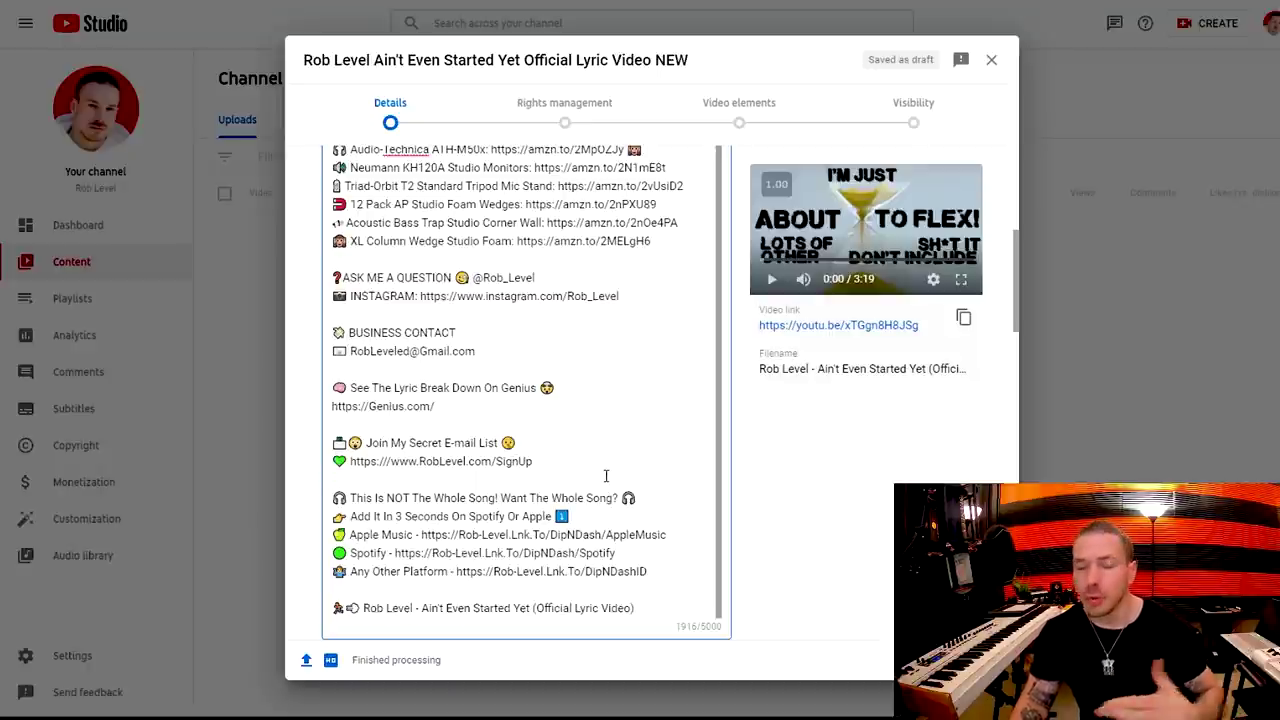
pyautogui.scroll(10, 607, 483)
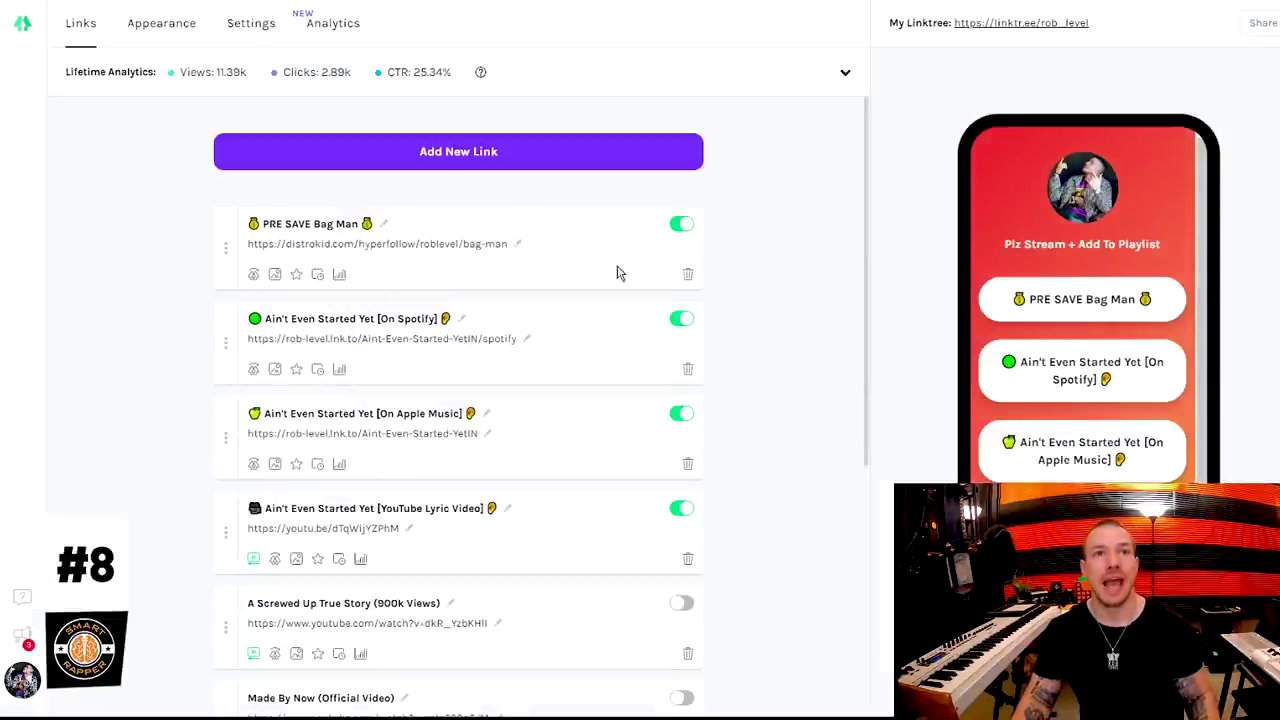
# Step: Copy the new video's link address, youtu.be/xTGgn8HBJSg, from YouTube Studio
pyautogui.scroll(-1, 680, 290)
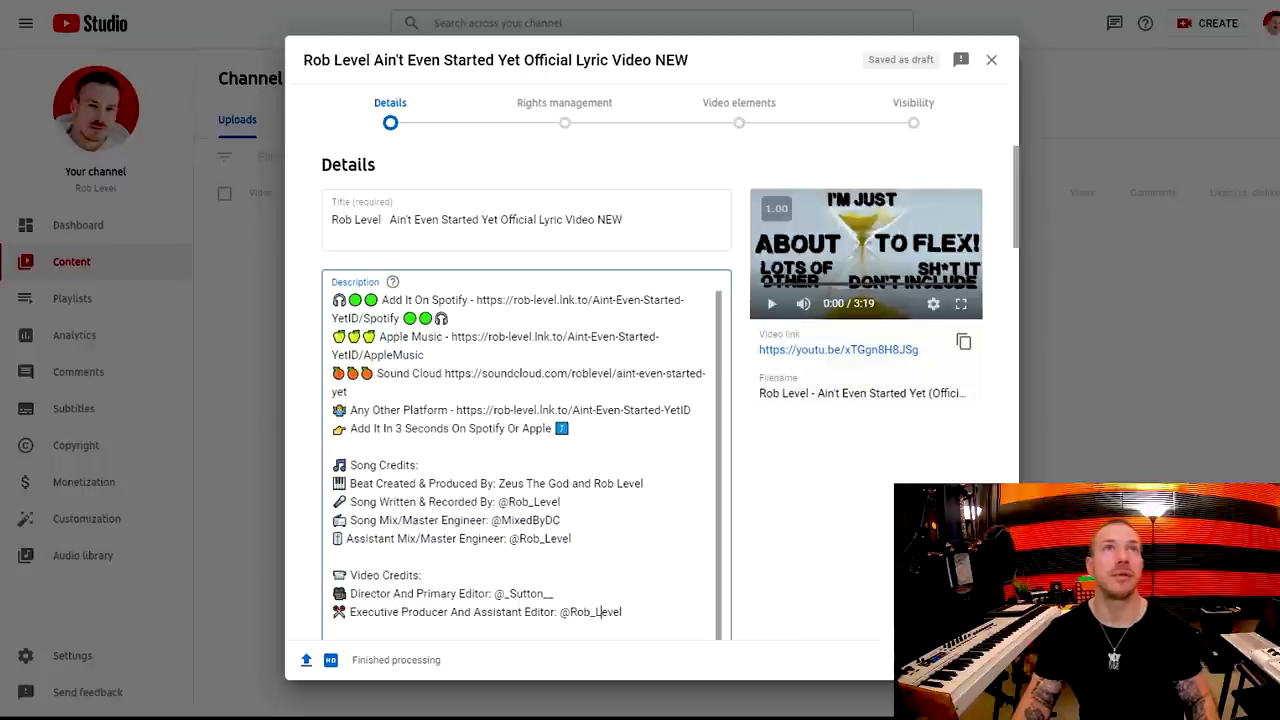
pyautogui.rightClick(872, 365)
pyautogui.click(952, 440)
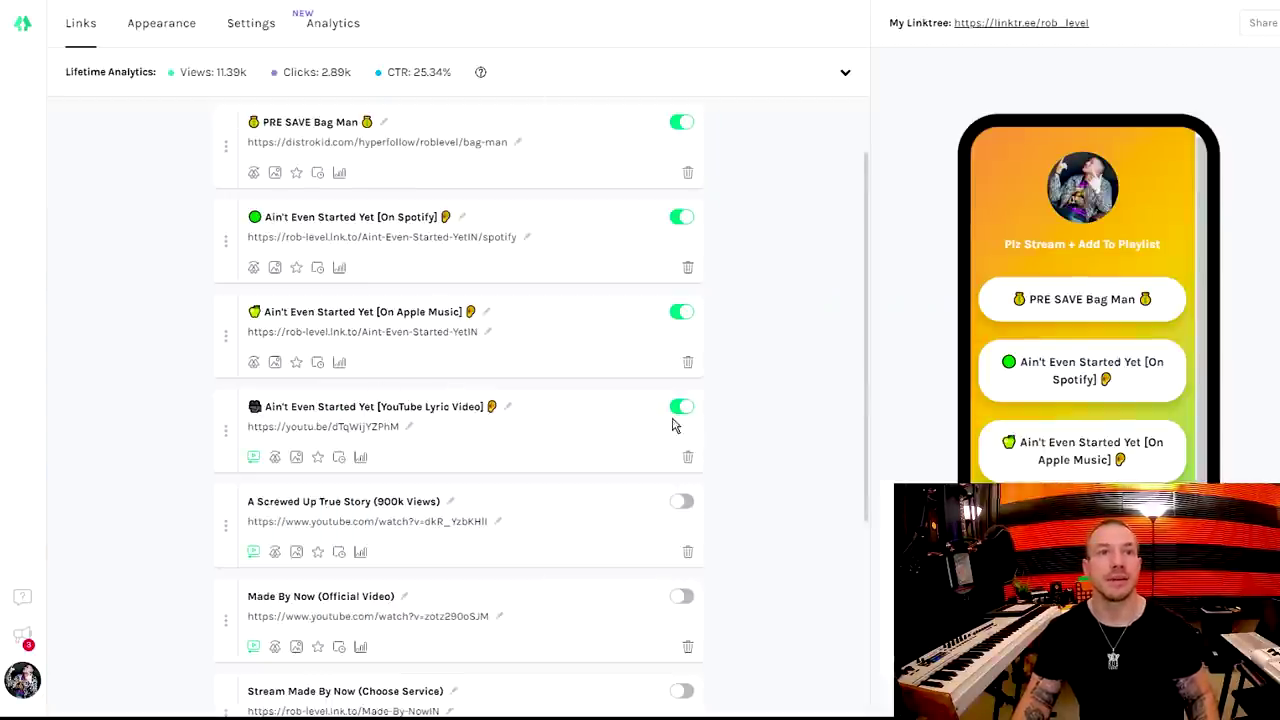
# Step: Replace the YouTube Lyric Video link's URL in Linktree with the copied address
pyautogui.click(415, 432)
pyautogui.hotkey('ctrl', 'a')
pyautogui.hotkey('ctrl', 'v')
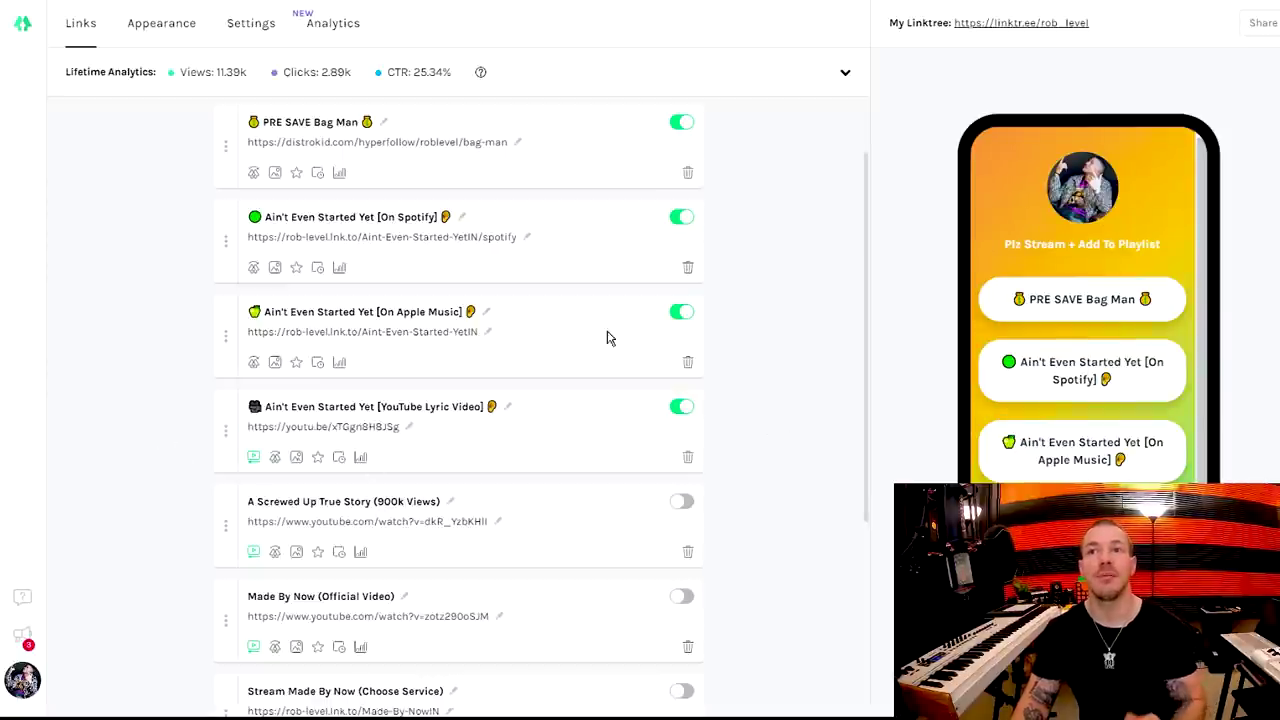
pyautogui.scroll(-5, 857, 351)
pyautogui.scroll(-1, 1037, 382)
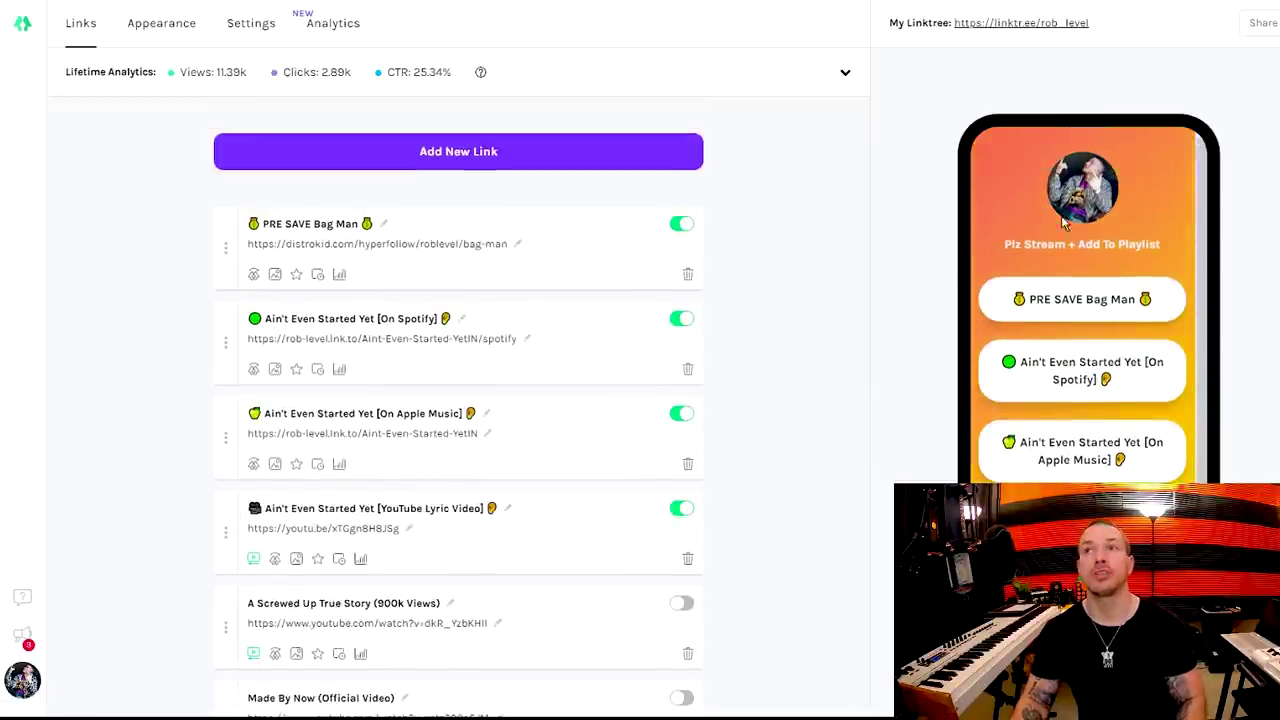
pyautogui.scroll(-10, 830, 303)
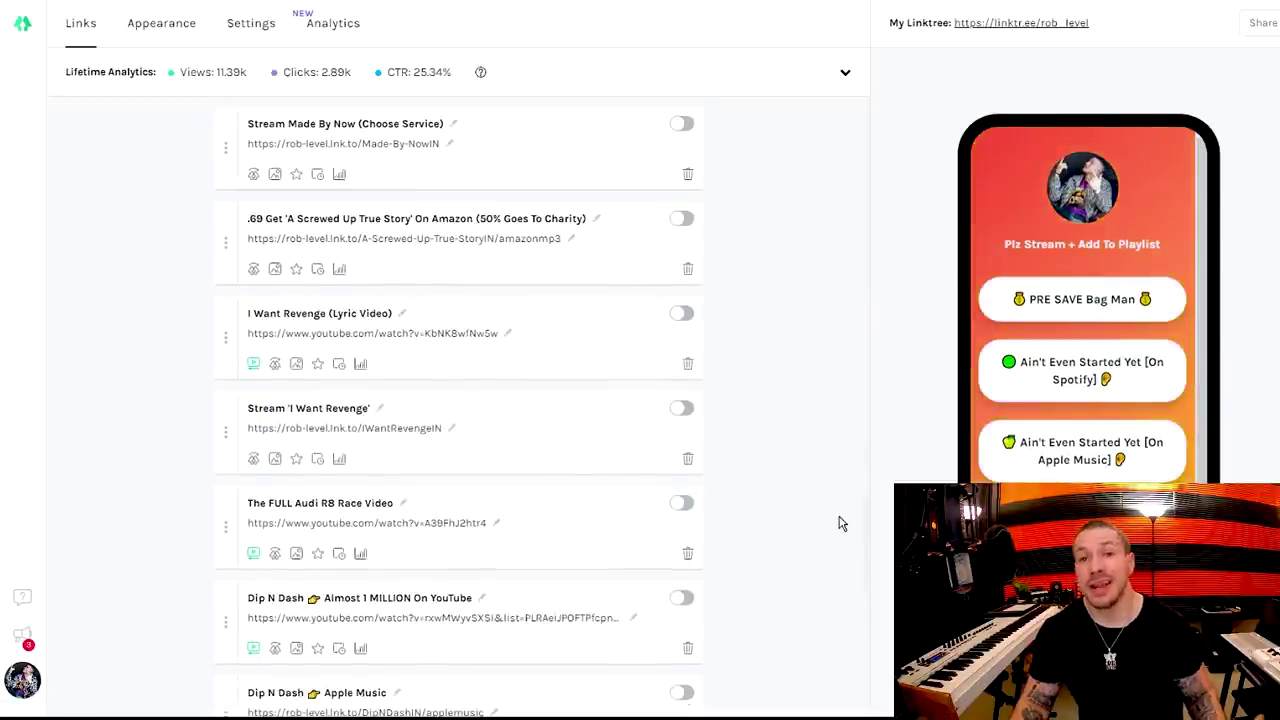
pyautogui.scroll(7, 840, 470)
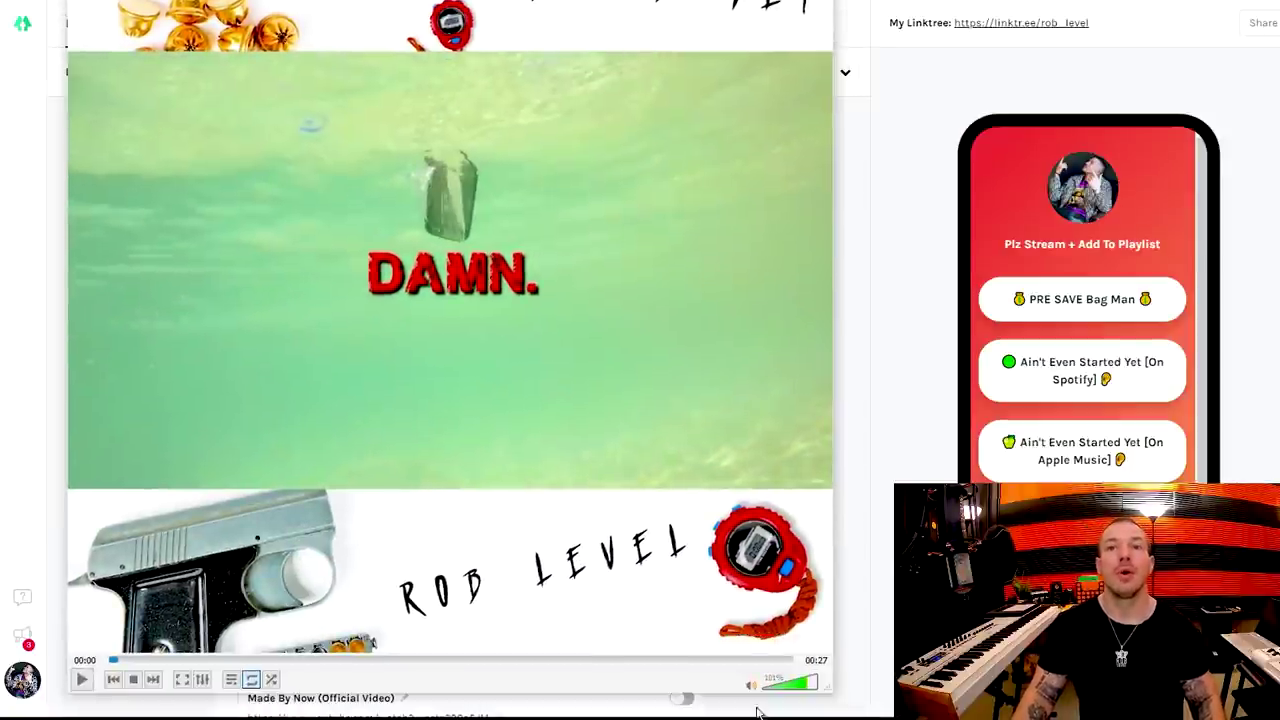
# Step: Skip the IG Snippet 1.mp4 clip to near its end in the player
pyautogui.click(746, 660)
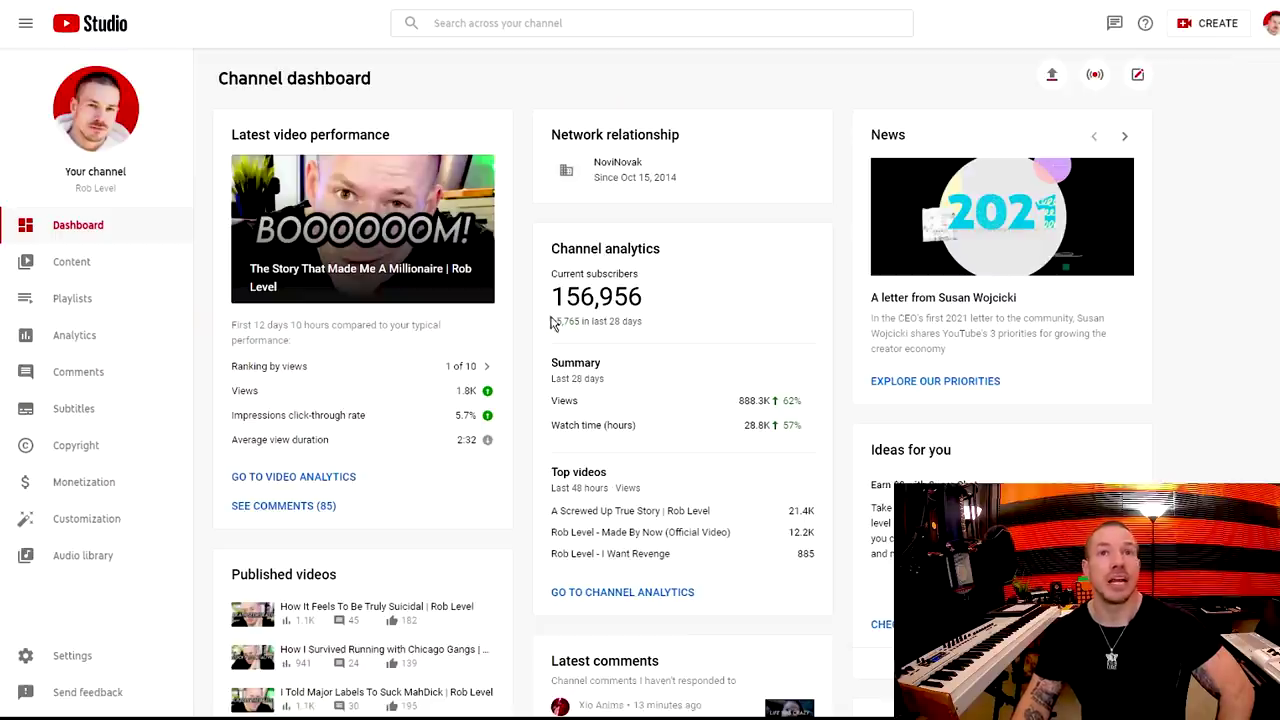
# Step: Close the find bar and return to the 'Ain't Even Started Yet' description for editing
pyautogui.moveTo(562, 320); pyautogui.dragTo(686, 329)
pyautogui.click(530, 292)
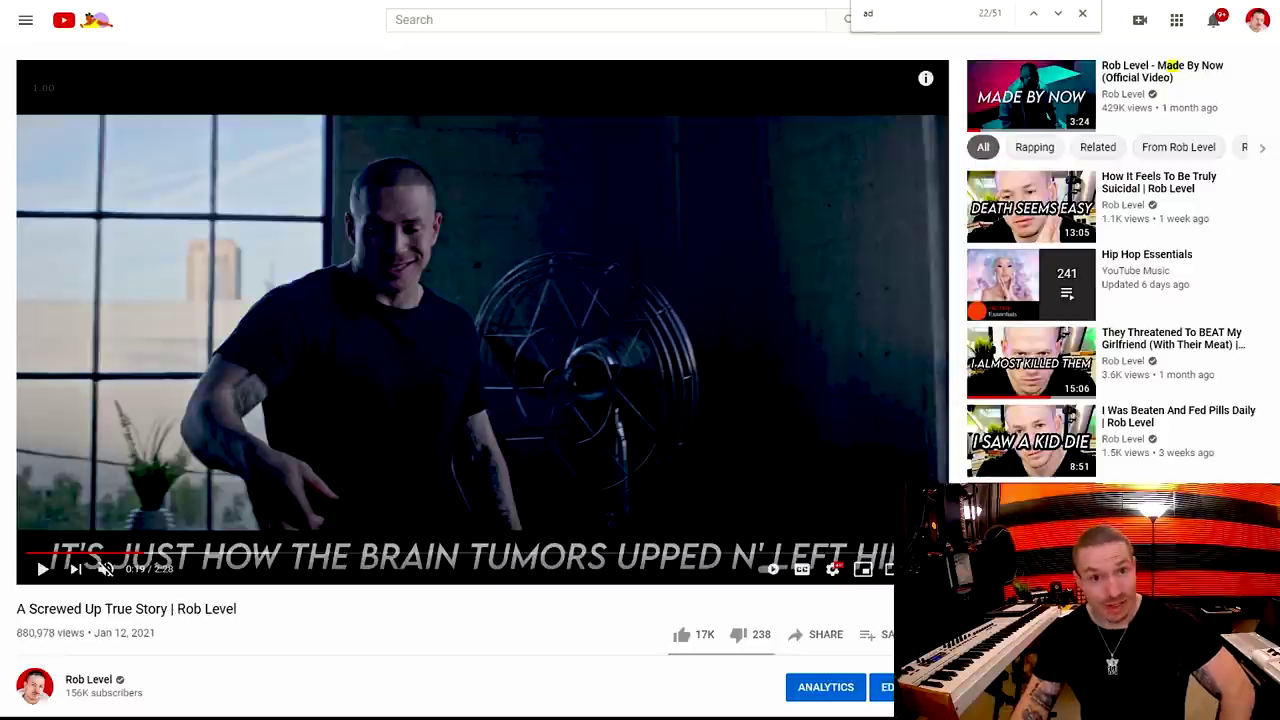
pyautogui.click(1082, 13)
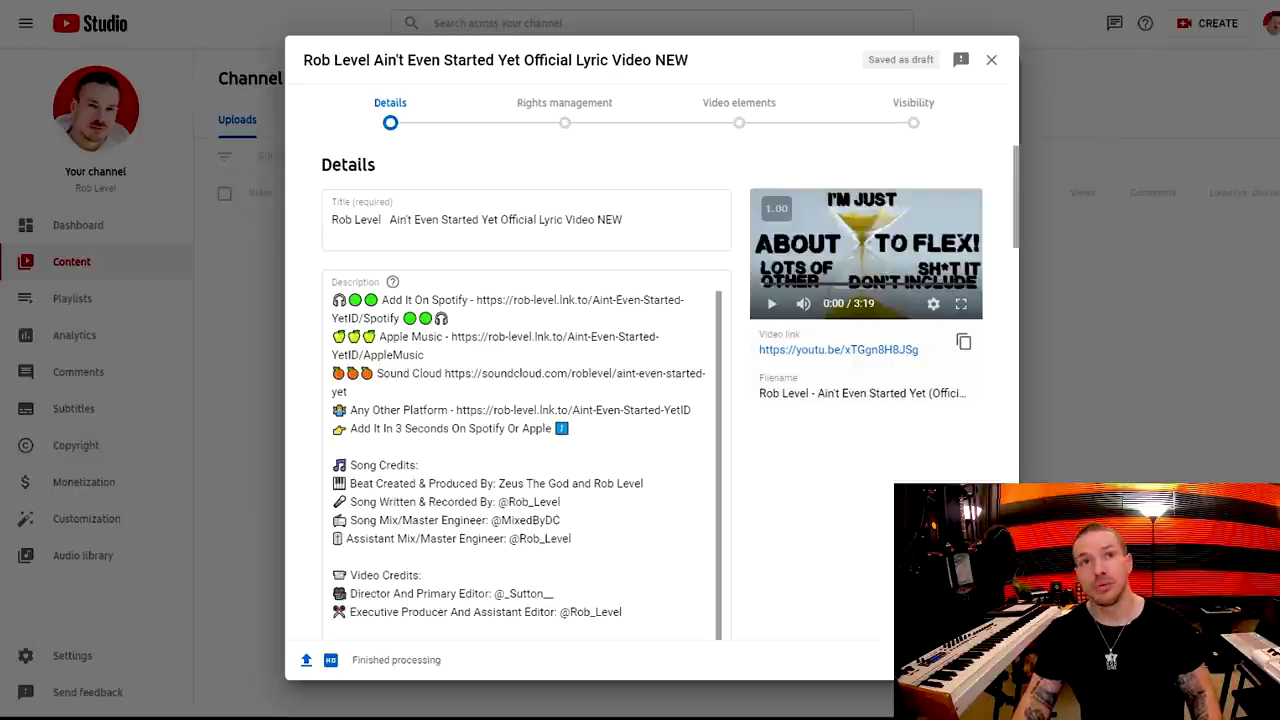
pyautogui.click(560, 449)
# Step: Paste the nine-step checklist over the old description, highlighting Link Fire, Thumbnail and LinkTree steps
pyautogui.hotkey('ctrl', 'a')
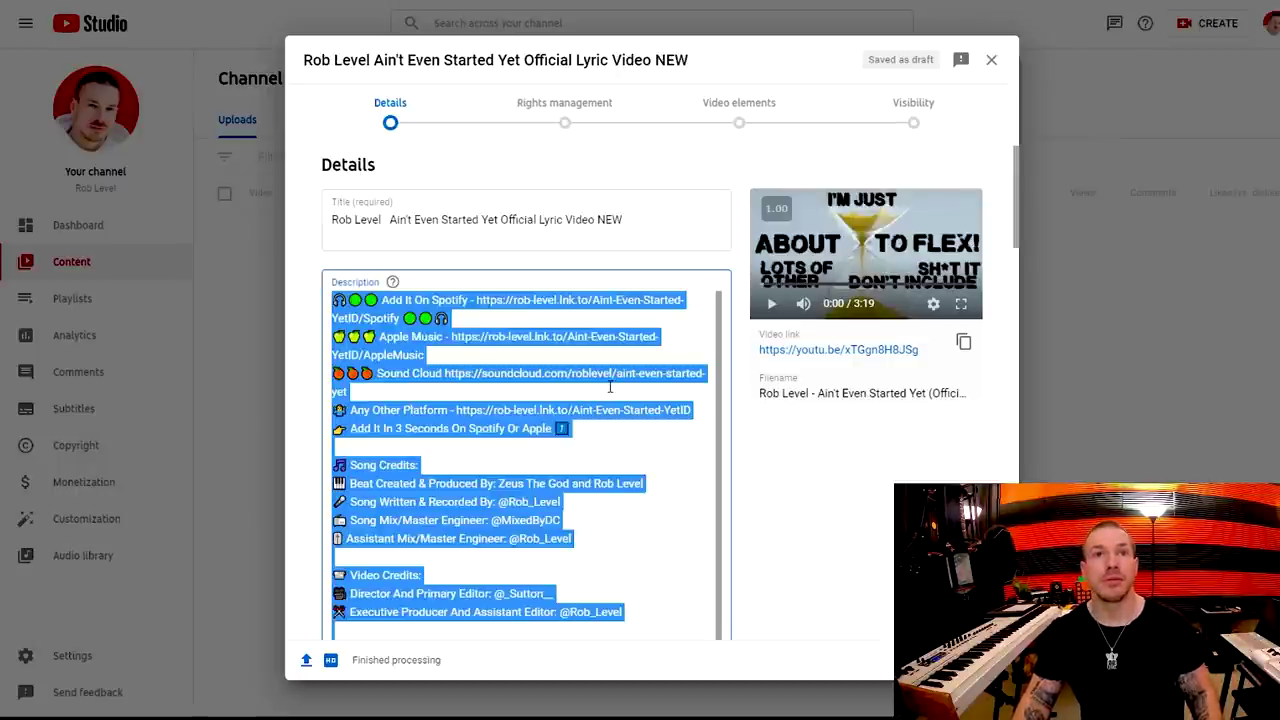
pyautogui.hotkey('ctrl', 'v')
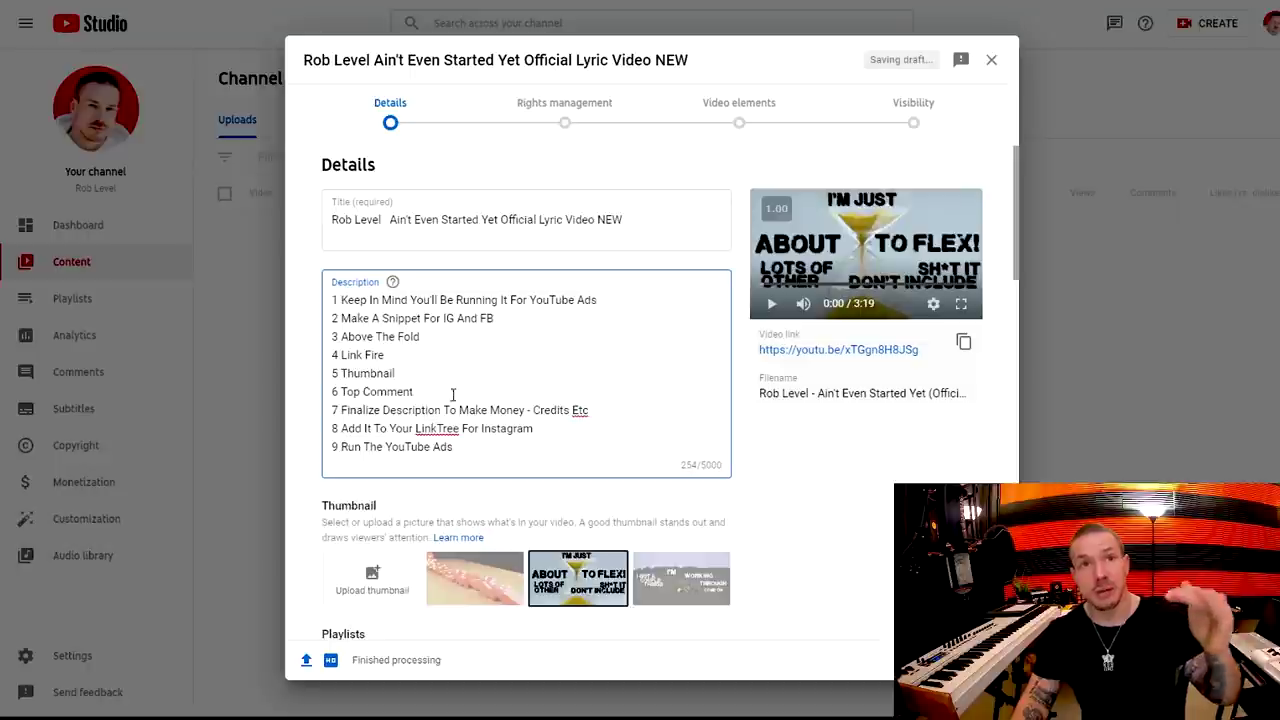
pyautogui.click(440, 359)
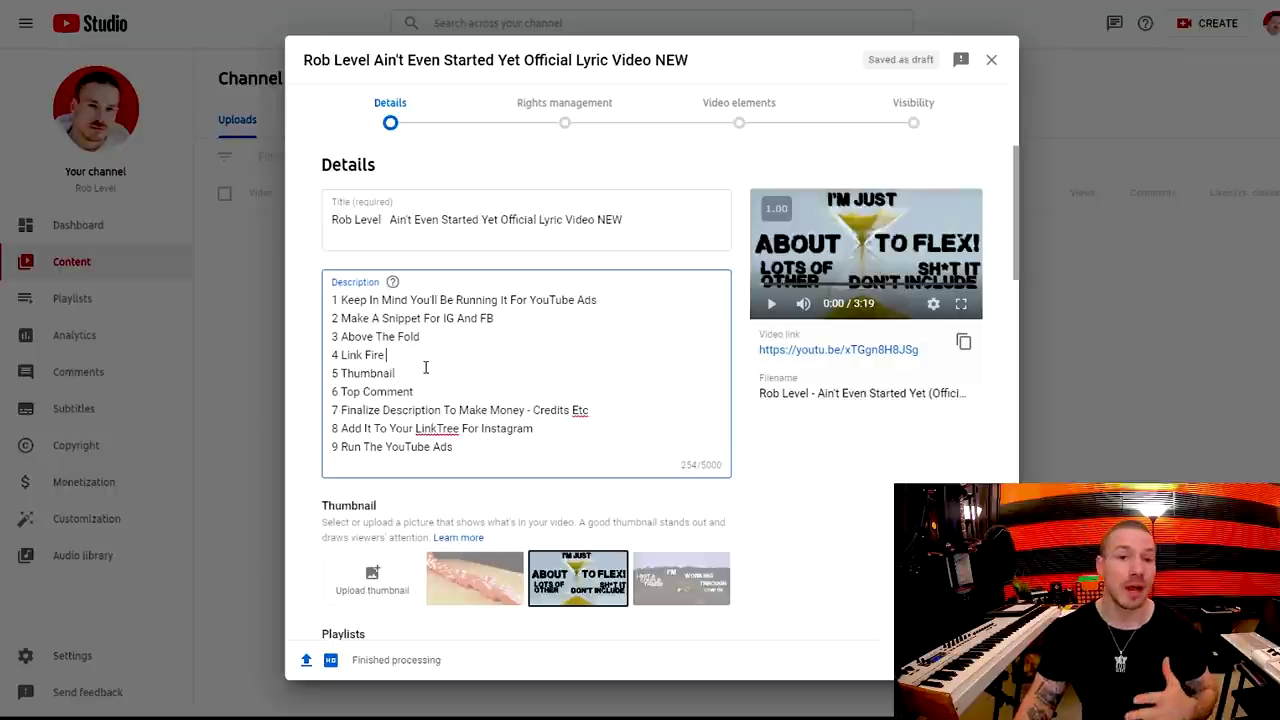
pyautogui.click(425, 375)
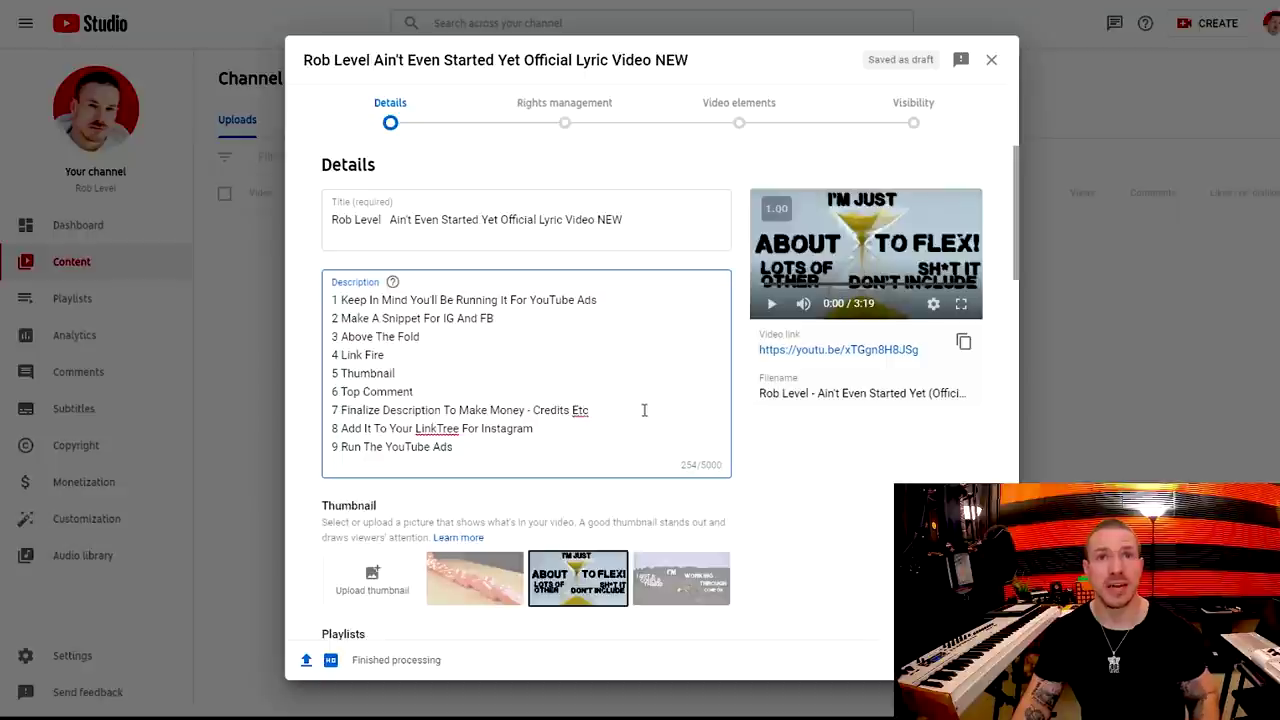
pyautogui.moveTo(651, 409); pyautogui.dragTo(298, 418)
pyautogui.click(571, 383)
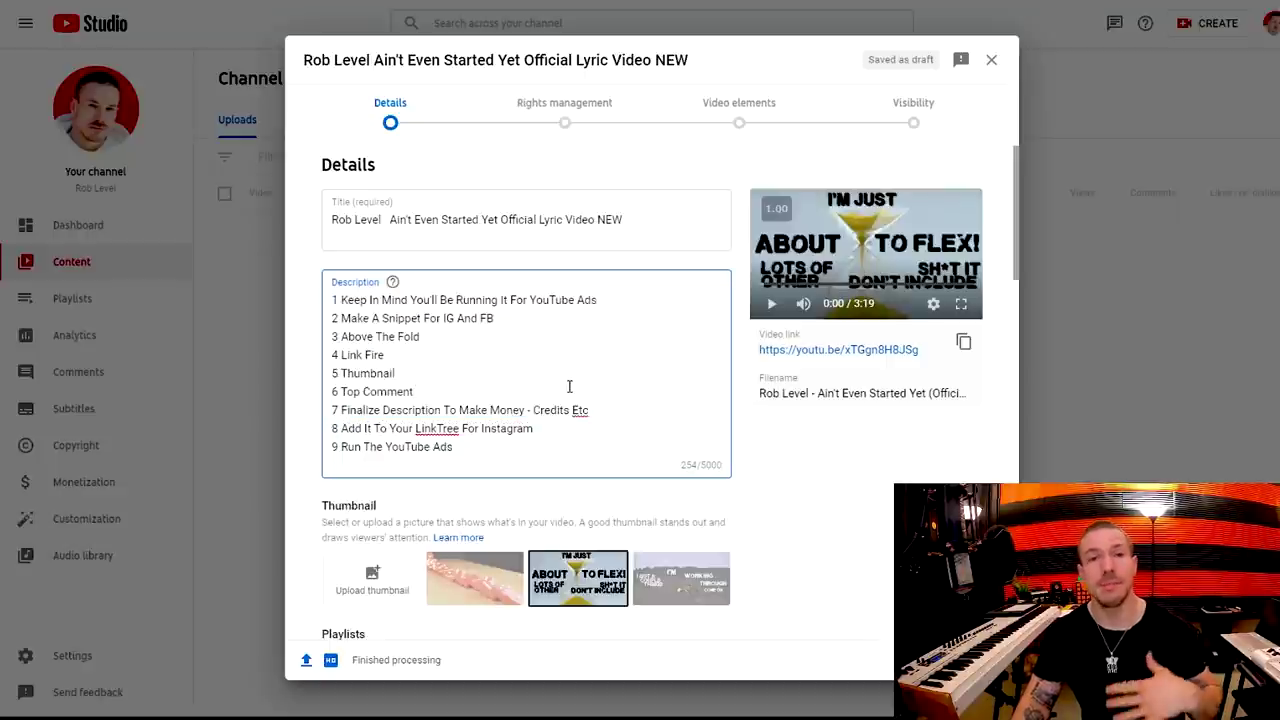
pyautogui.click(607, 435)
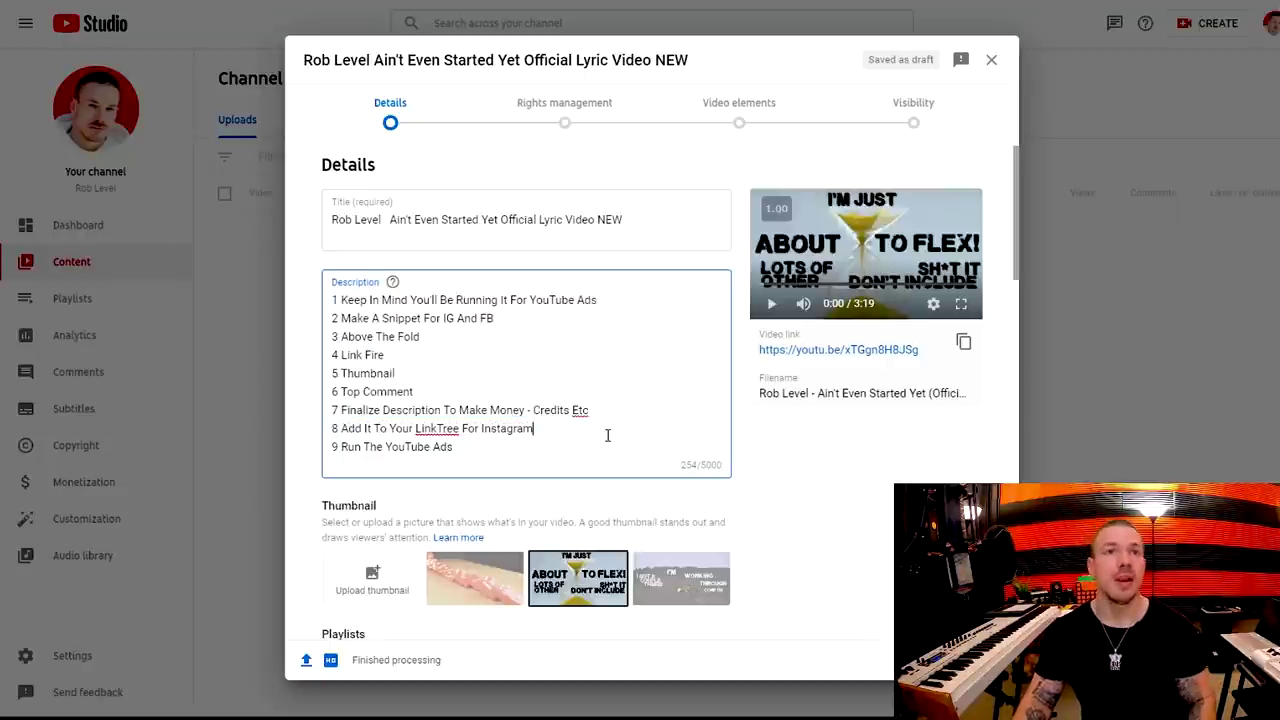